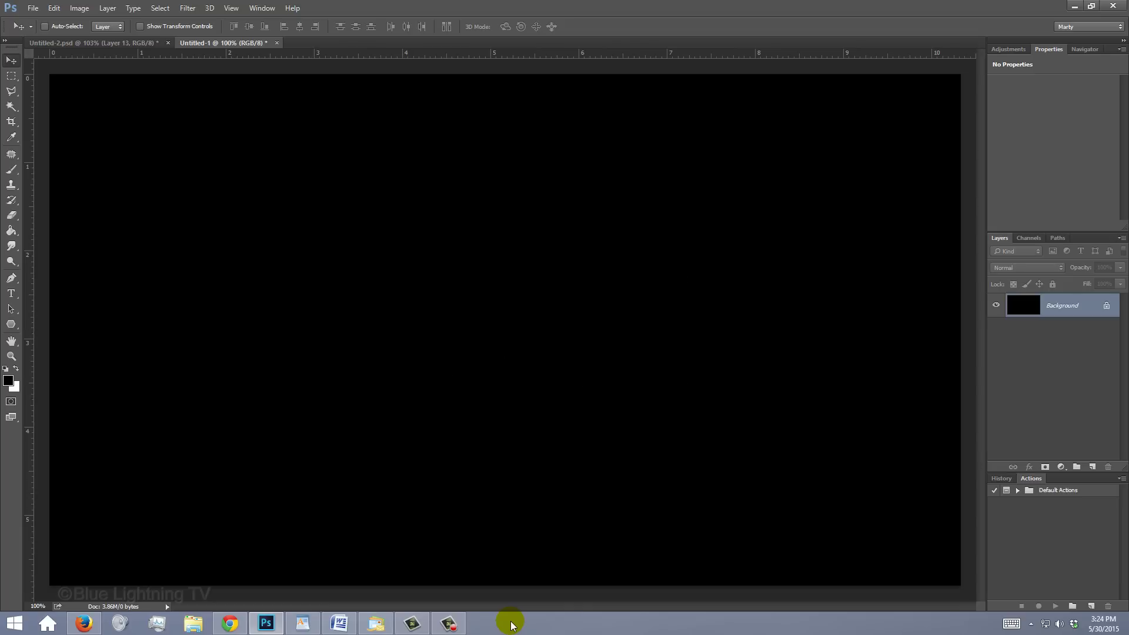
Set up a new document of 1550 × 870 pixels at 150 ppi
{"action": "key", "text": "ctrl+n"}
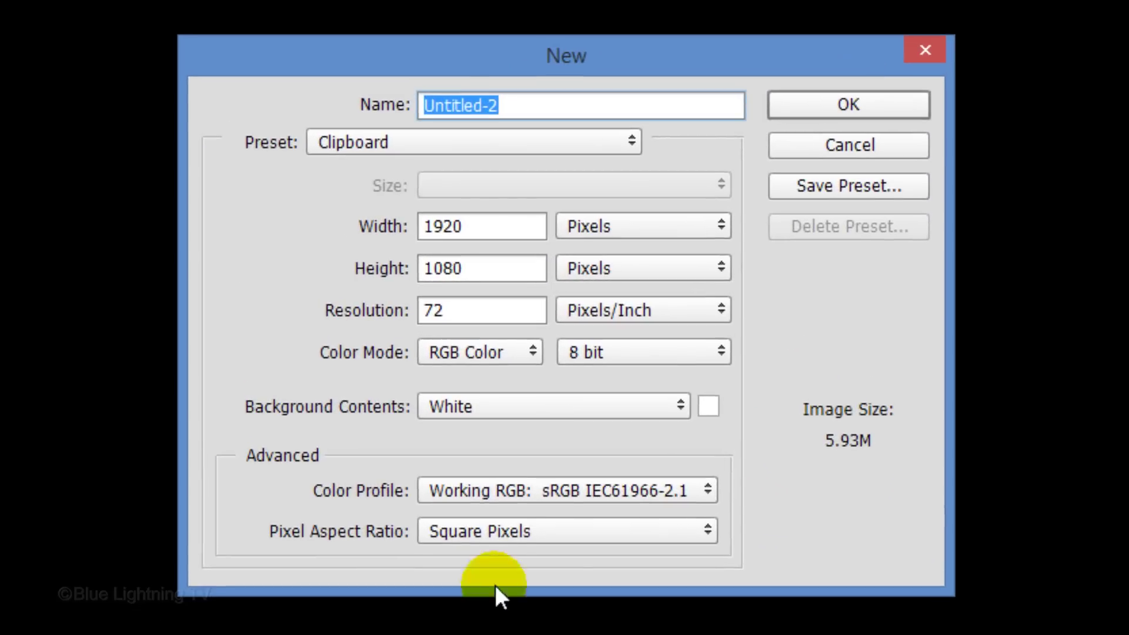
{"action": "double_click", "coordinate": [501, 231]}
{"action": "type", "text": "1550"}
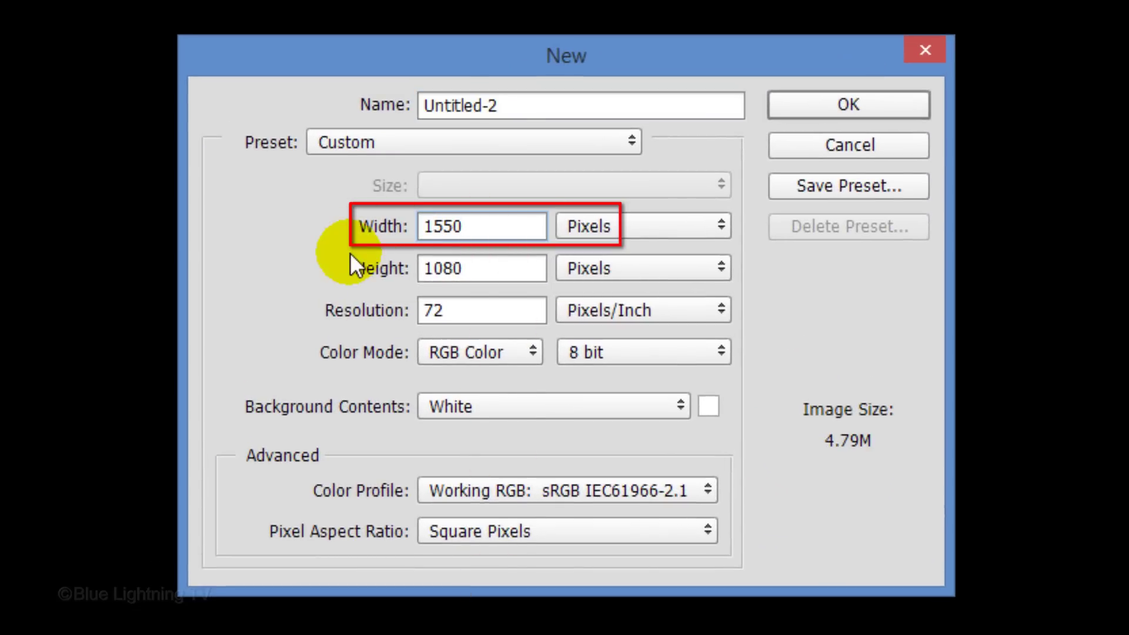
{"action": "double_click", "coordinate": [483, 266]}
{"action": "type", "text": "870"}
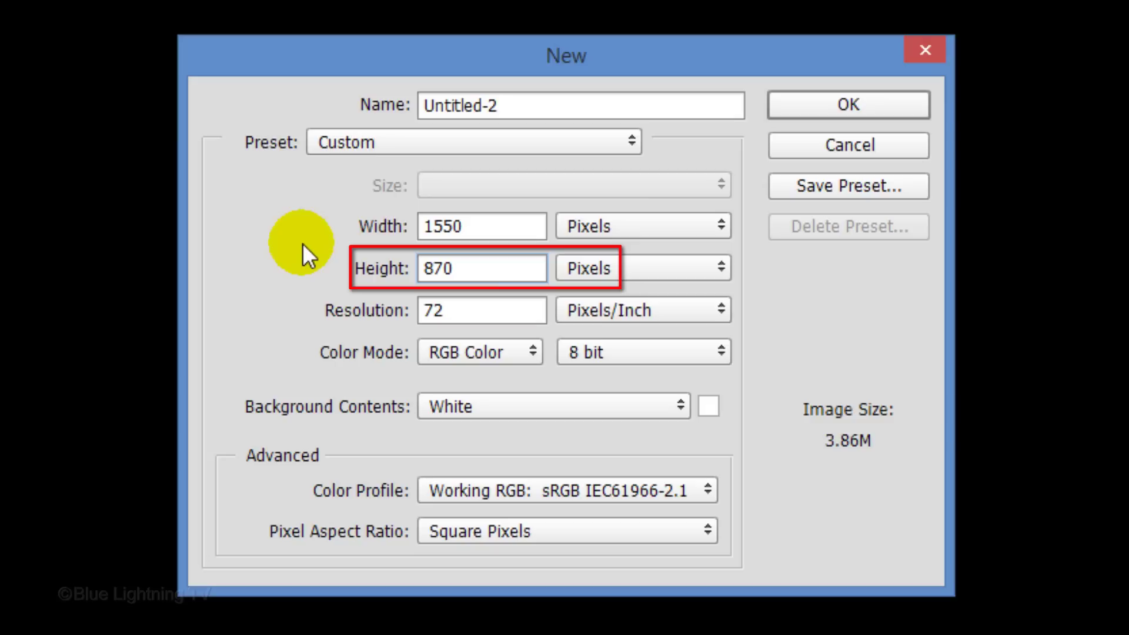
{"action": "double_click", "coordinate": [468, 309]}
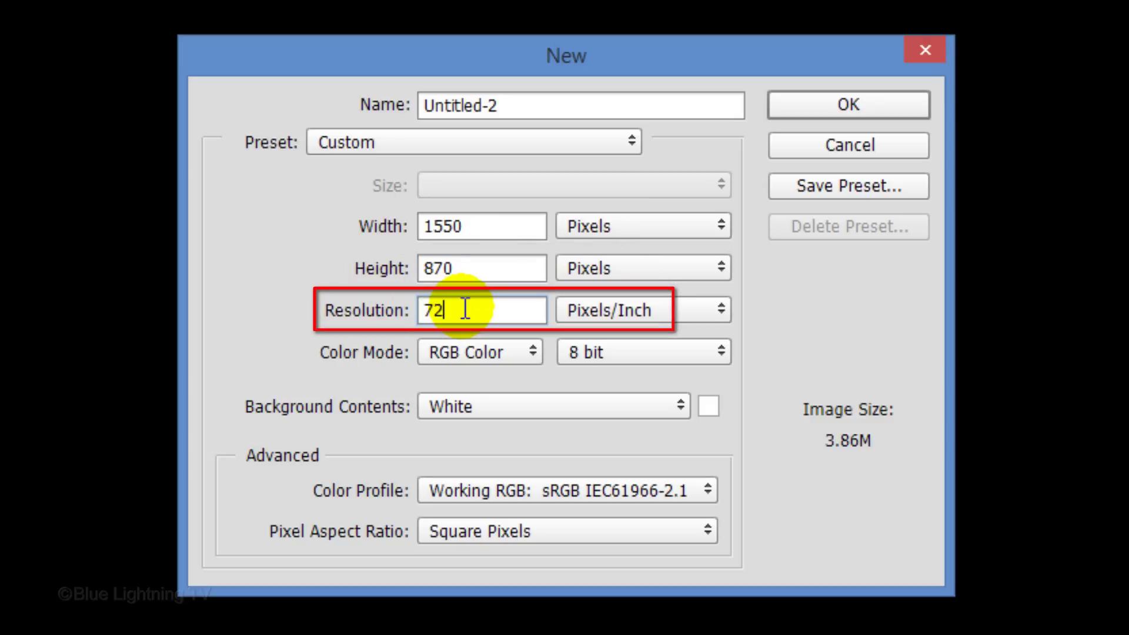
{"action": "type", "text": "150"}
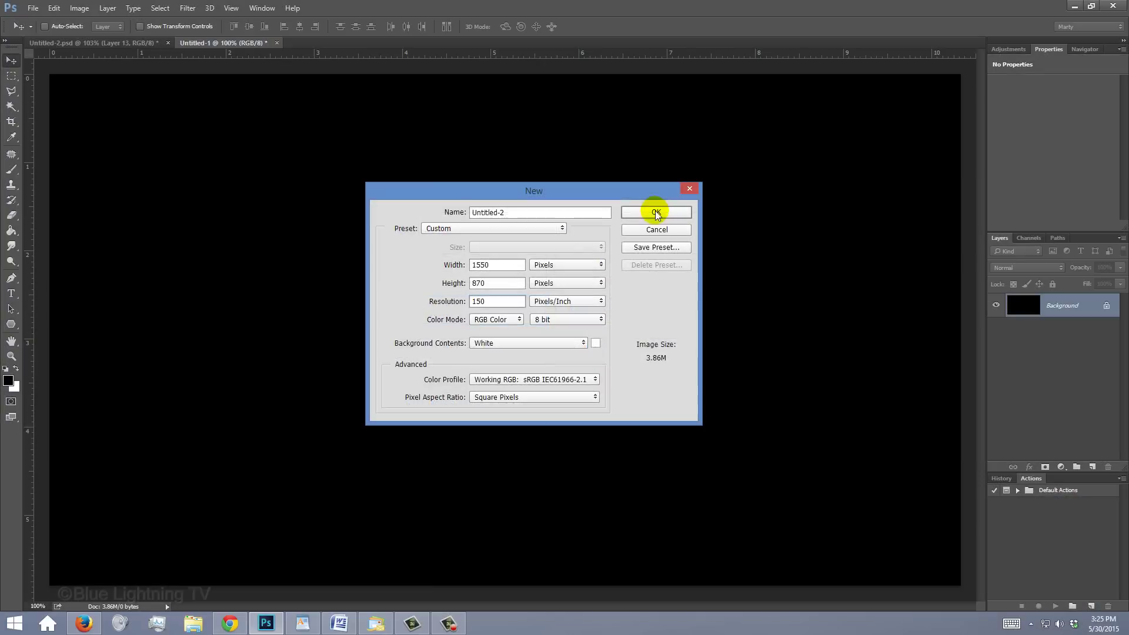
Create the new document and fill its whole canvas with solid black
{"action": "left_click", "coordinate": [646, 216]}
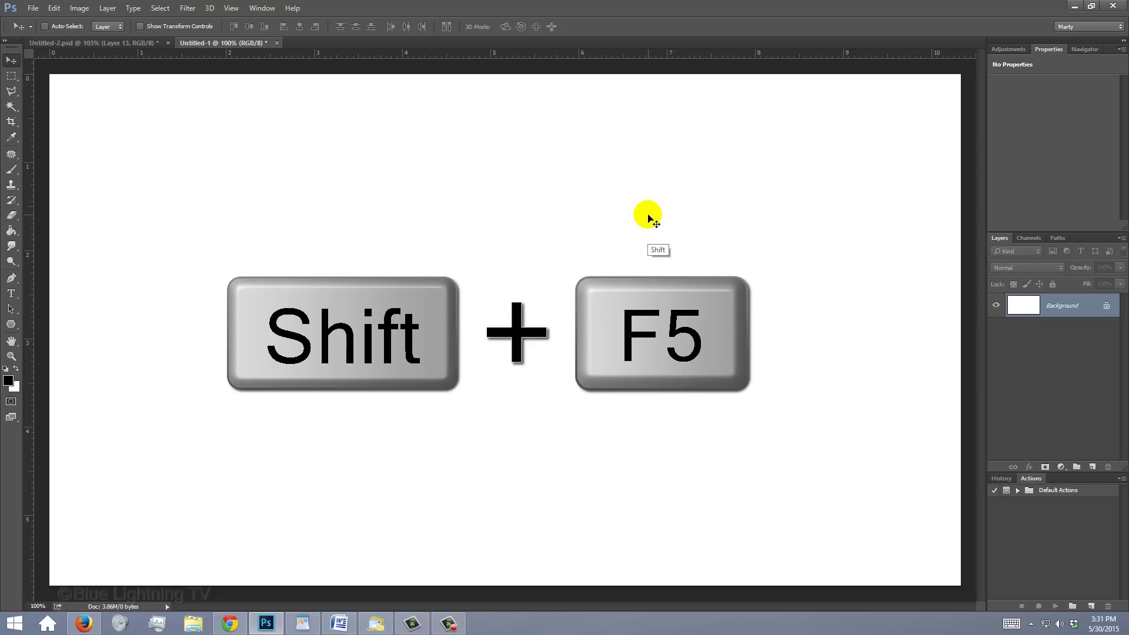
{"action": "key", "text": "shift+F5"}
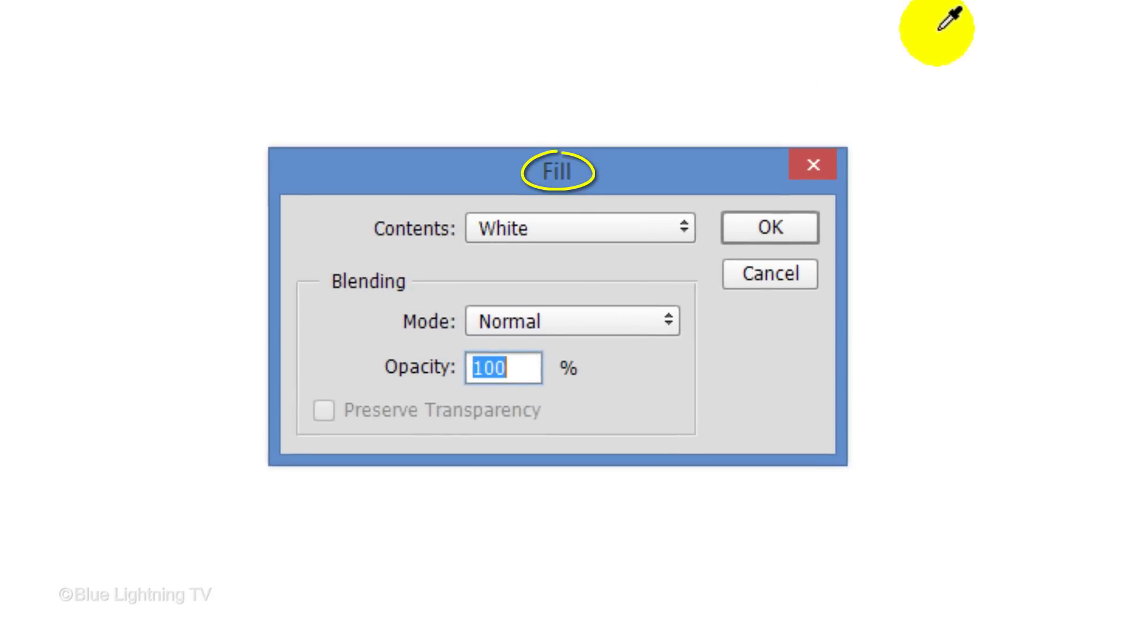
{"action": "left_click", "coordinate": [670, 231]}
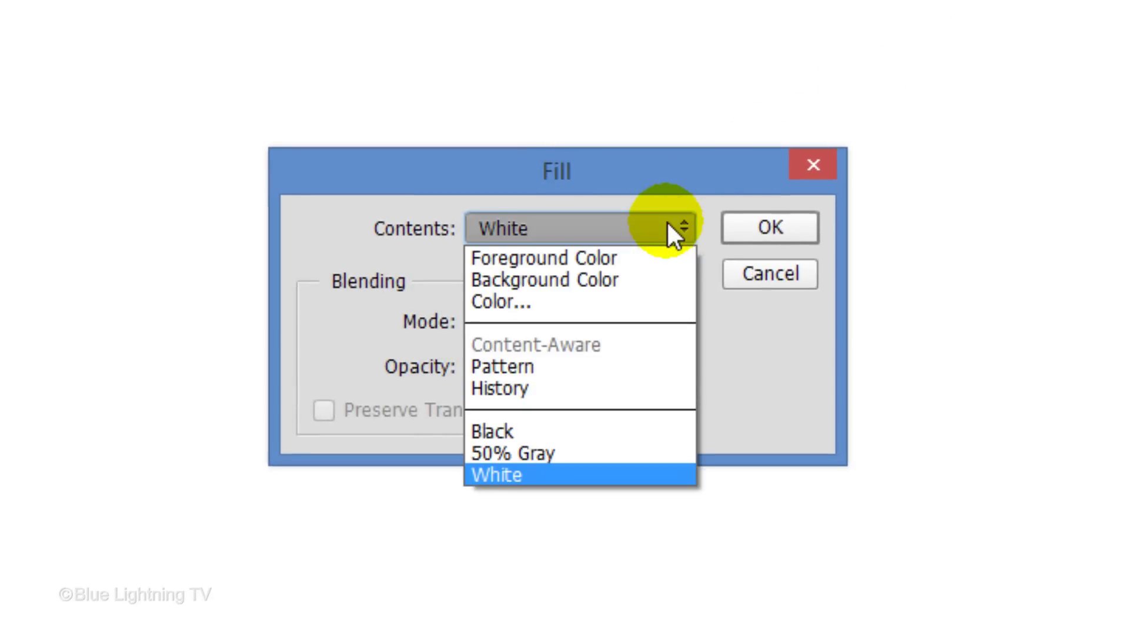
{"action": "left_click", "coordinate": [589, 432]}
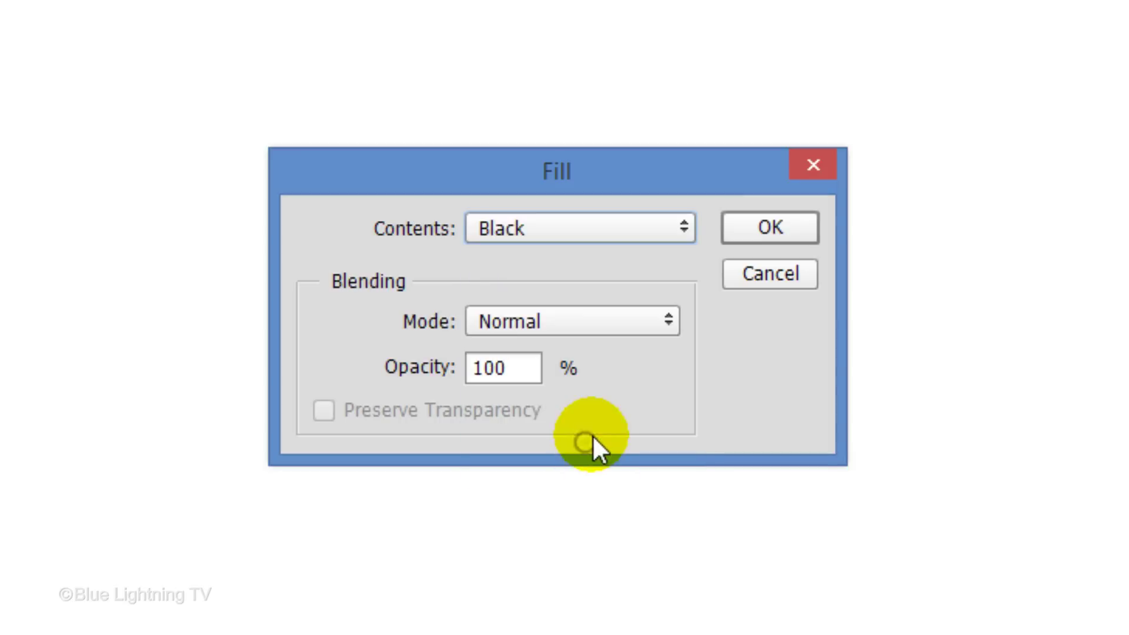
{"action": "left_click", "coordinate": [780, 227]}
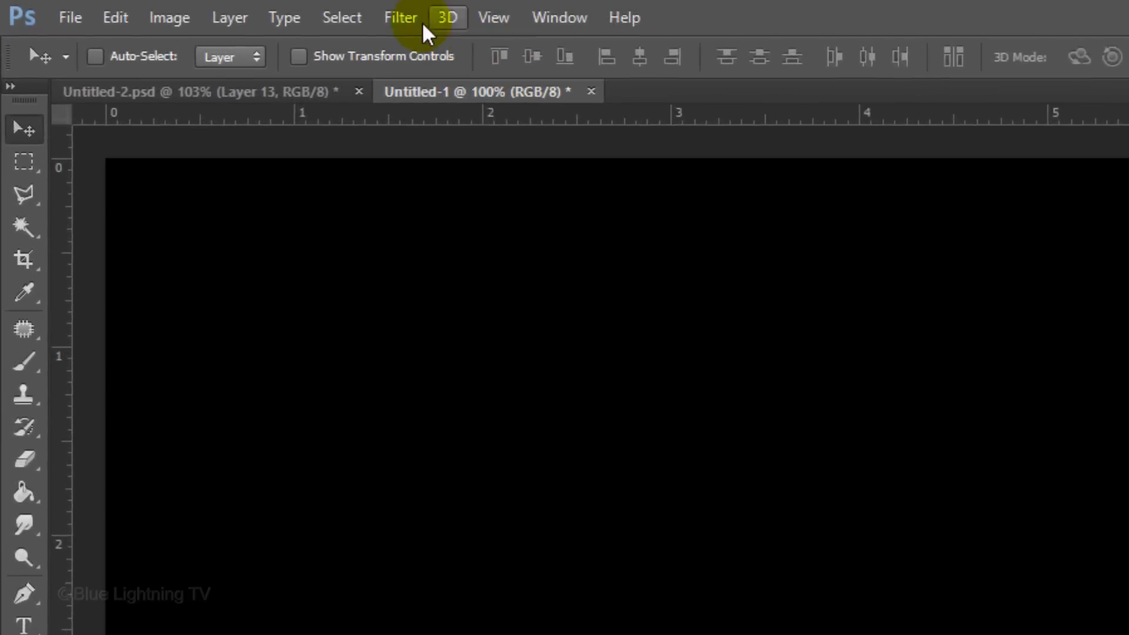
Render a centred 50-300mm Zoom lens flare at 50% brightness
{"action": "left_click", "coordinate": [410, 19]}
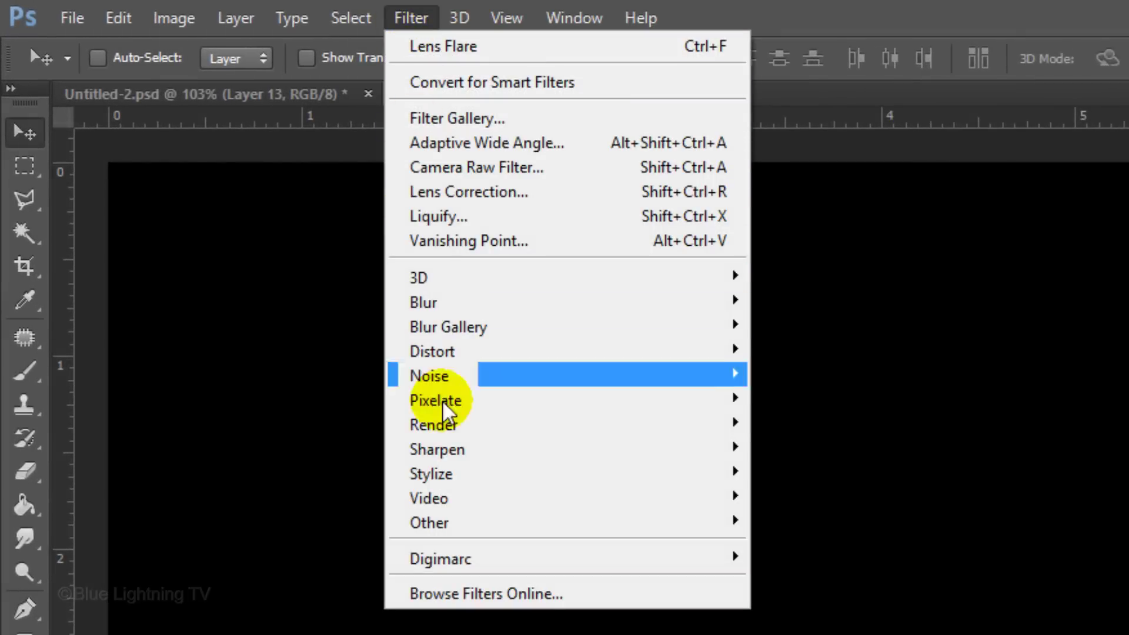
{"action": "mouse_move", "coordinate": [498, 273]}
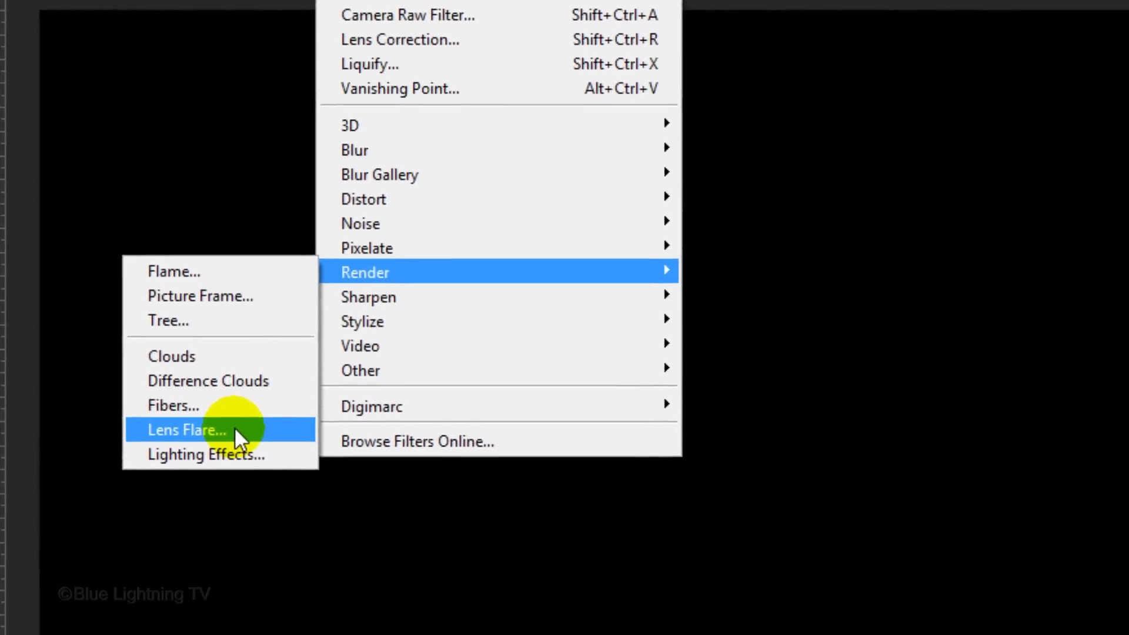
{"action": "left_click", "coordinate": [303, 579]}
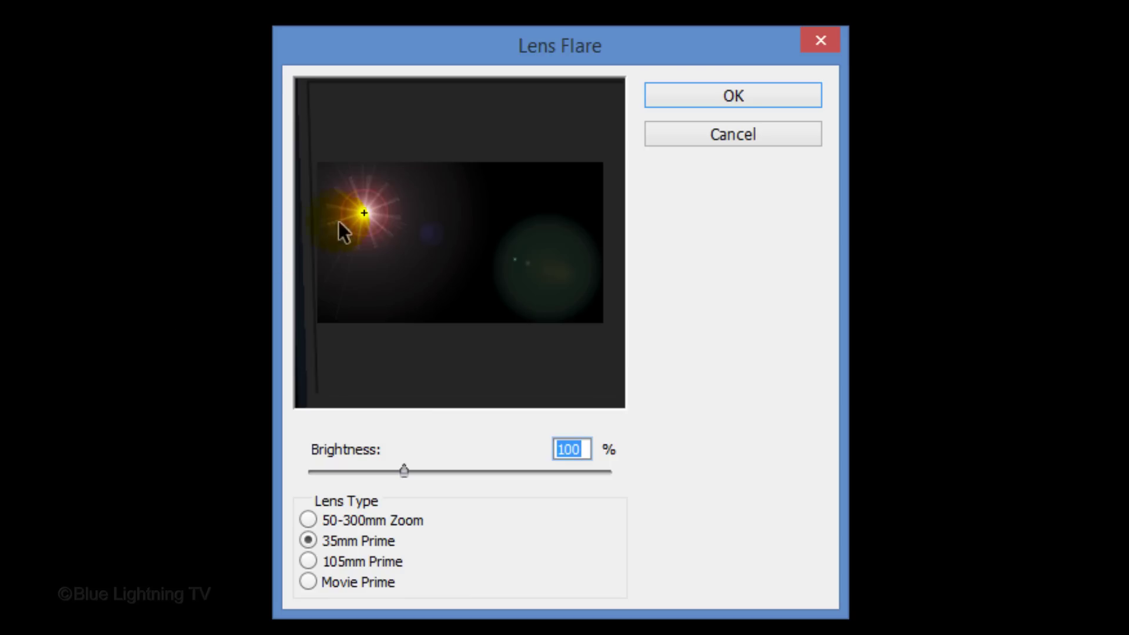
{"action": "mouse_move", "coordinate": [355, 226]}
{"action": "left_mouse_down"}
{"action": "mouse_move", "coordinate": [469, 235]}
{"action": "mouse_move", "coordinate": [458, 241]}
{"action": "left_mouse_up"}
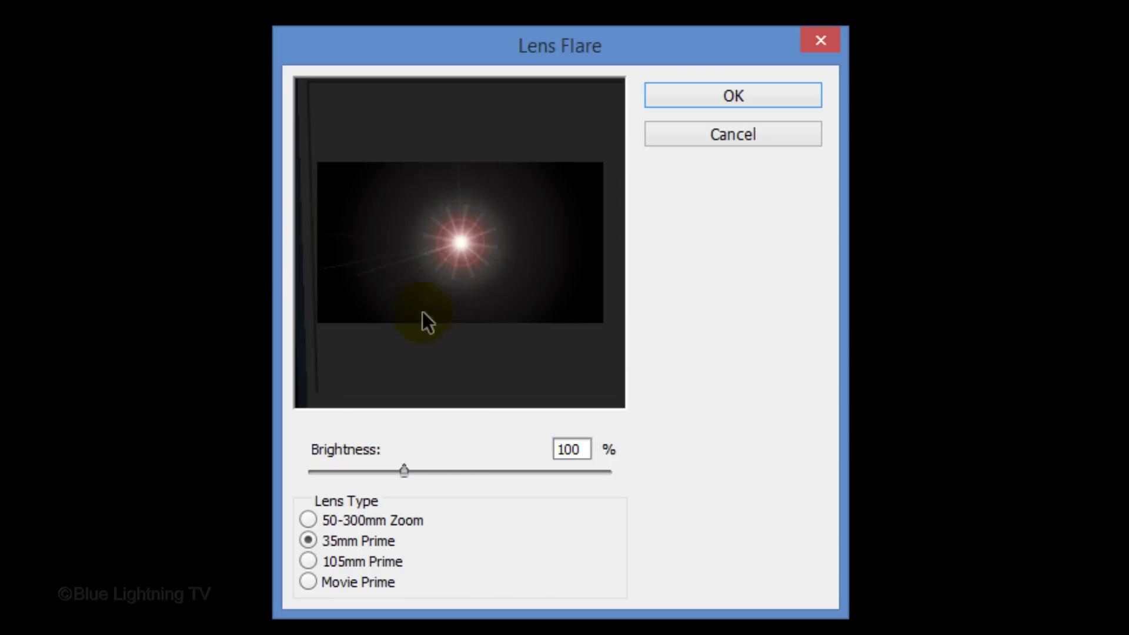
{"action": "left_click", "coordinate": [307, 521]}
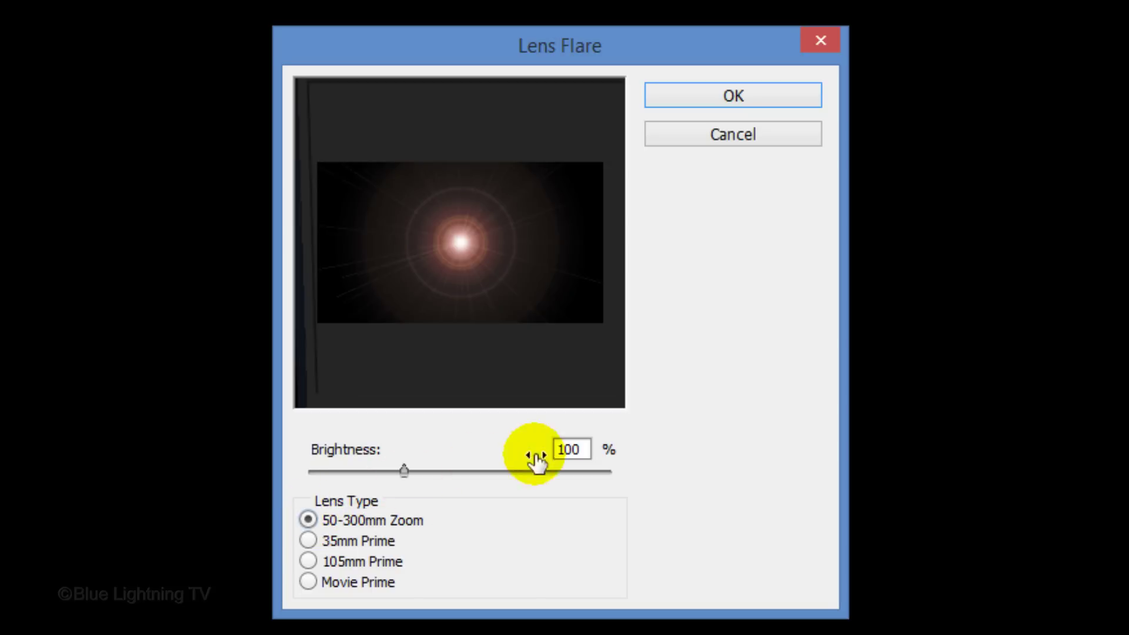
{"action": "type", "text": "50"}
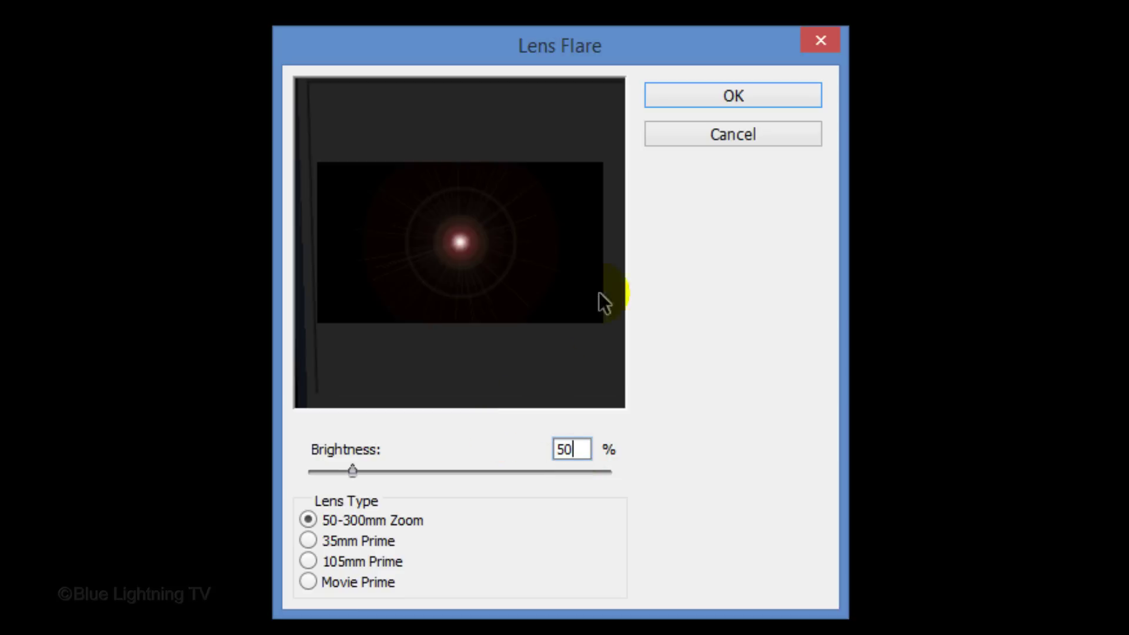
{"action": "left_click", "coordinate": [735, 101]}
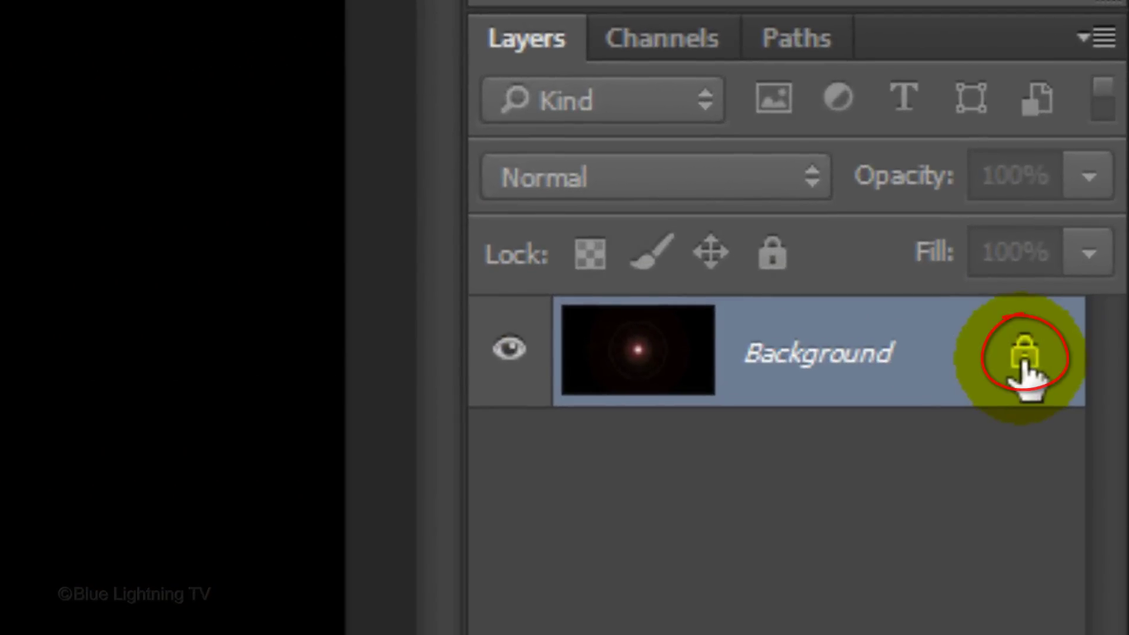
Unlock the Background layer and scale the flare to 500% with linked proportions
{"action": "left_click", "coordinate": [1026, 358]}
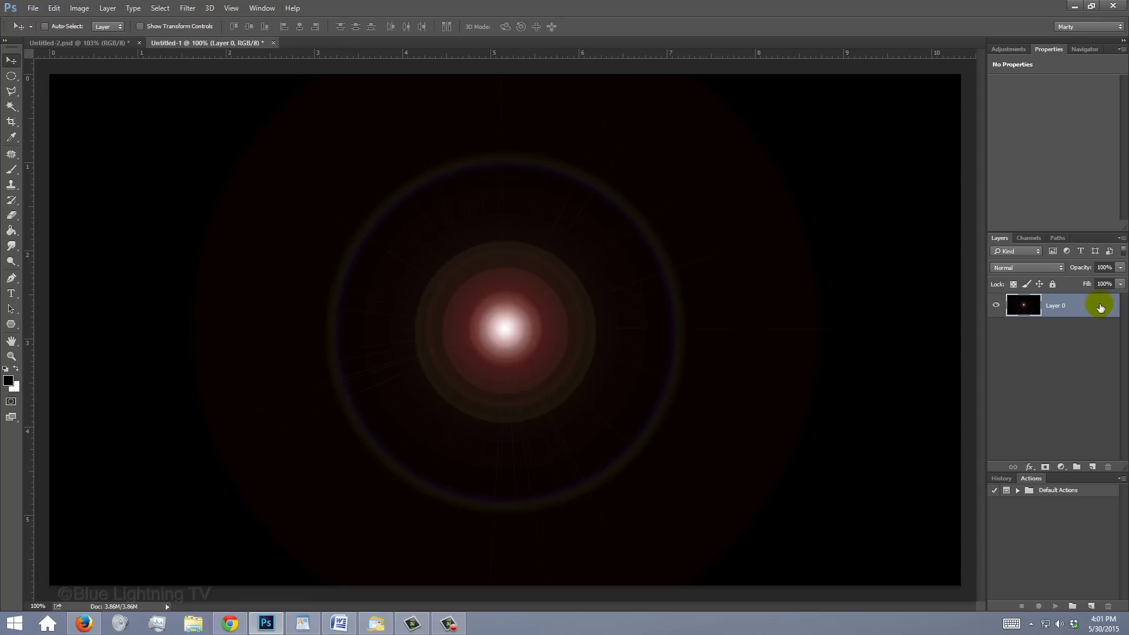
{"action": "key", "text": "ctrl+t"}
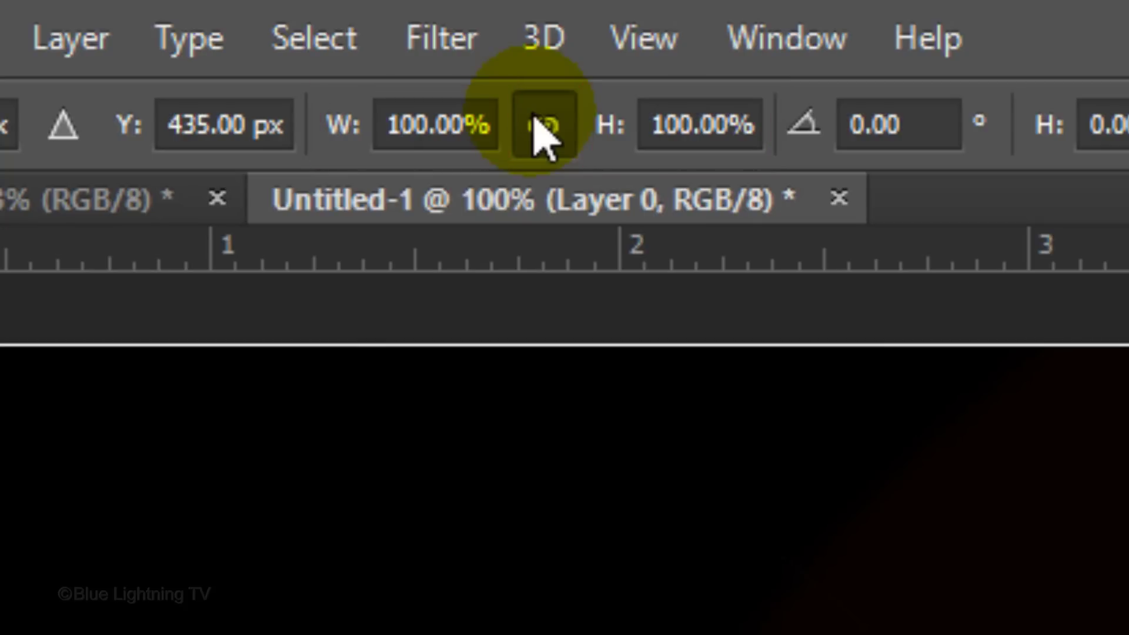
{"action": "left_click", "coordinate": [491, 123]}
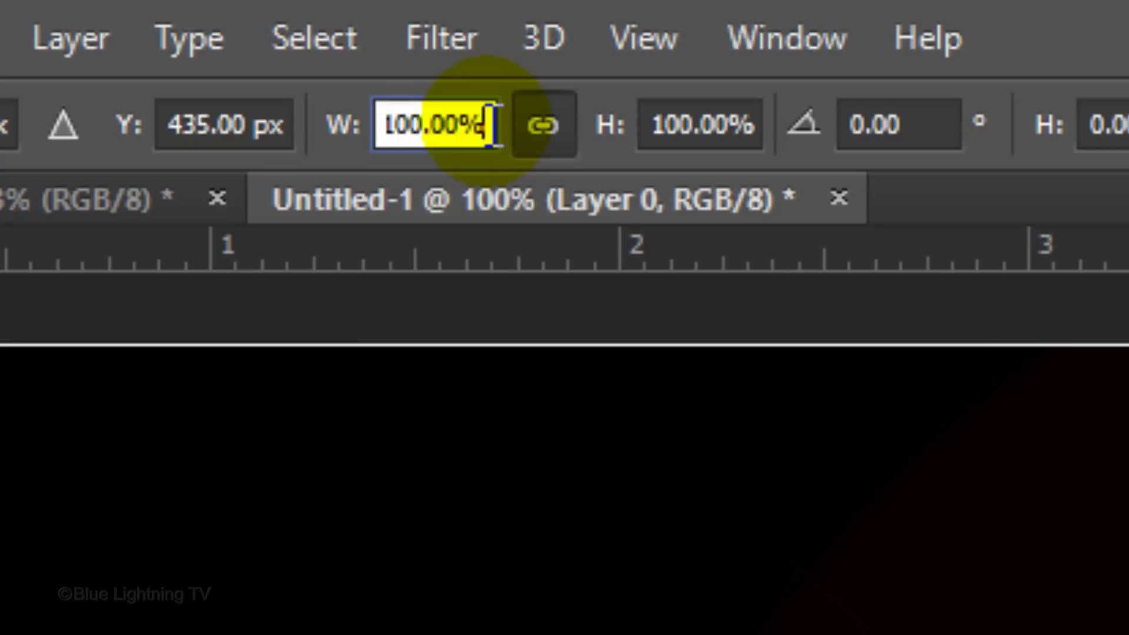
{"action": "type", "text": "500"}
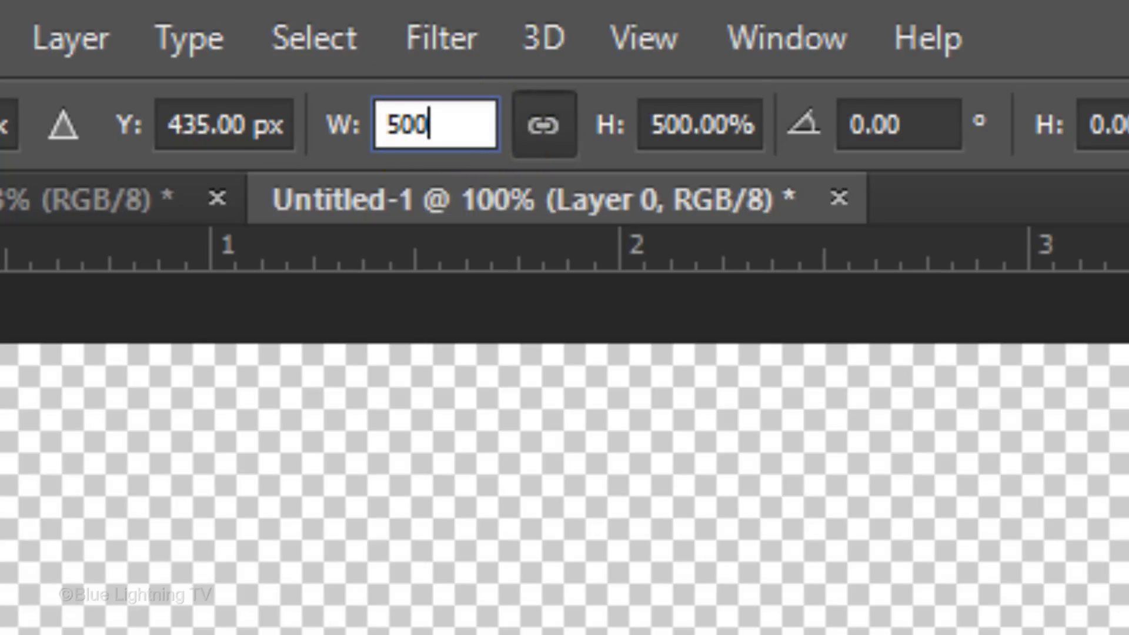
{"action": "type", "text": "%"}
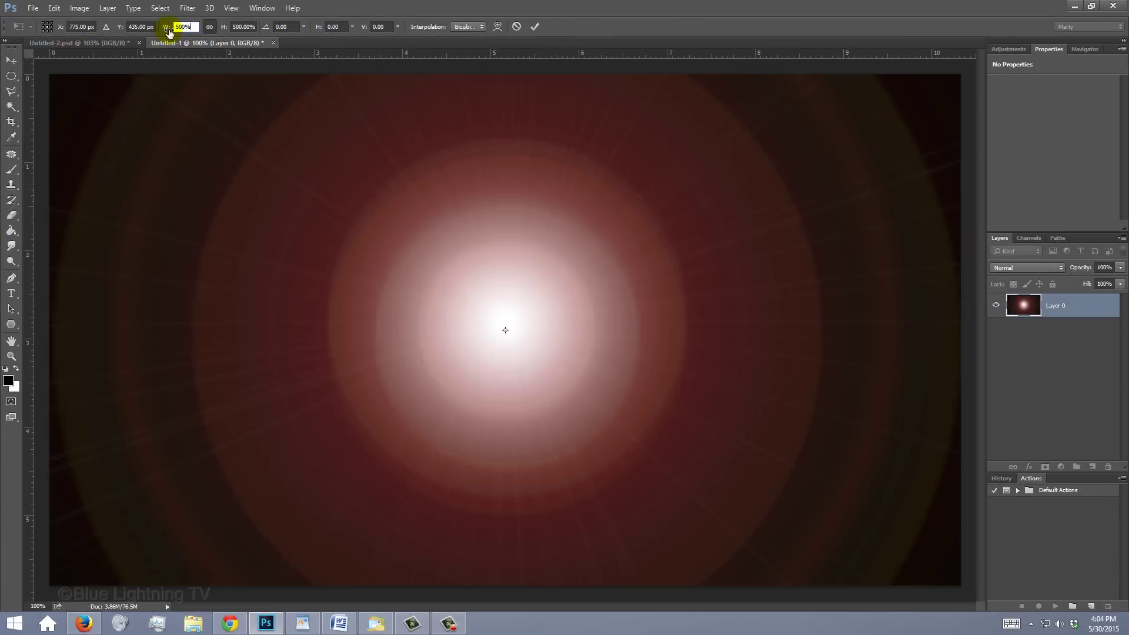
{"action": "key", "text": "Return"}
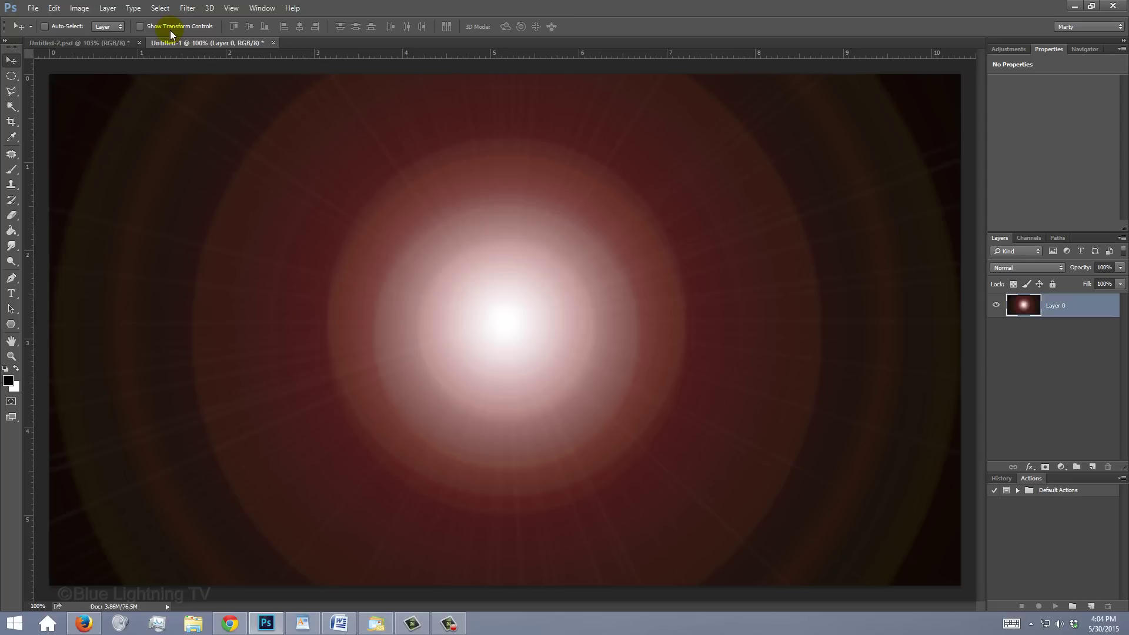
Select all, crop the image to the canvas bounds, then deselect
{"action": "key", "text": "ctrl+a"}
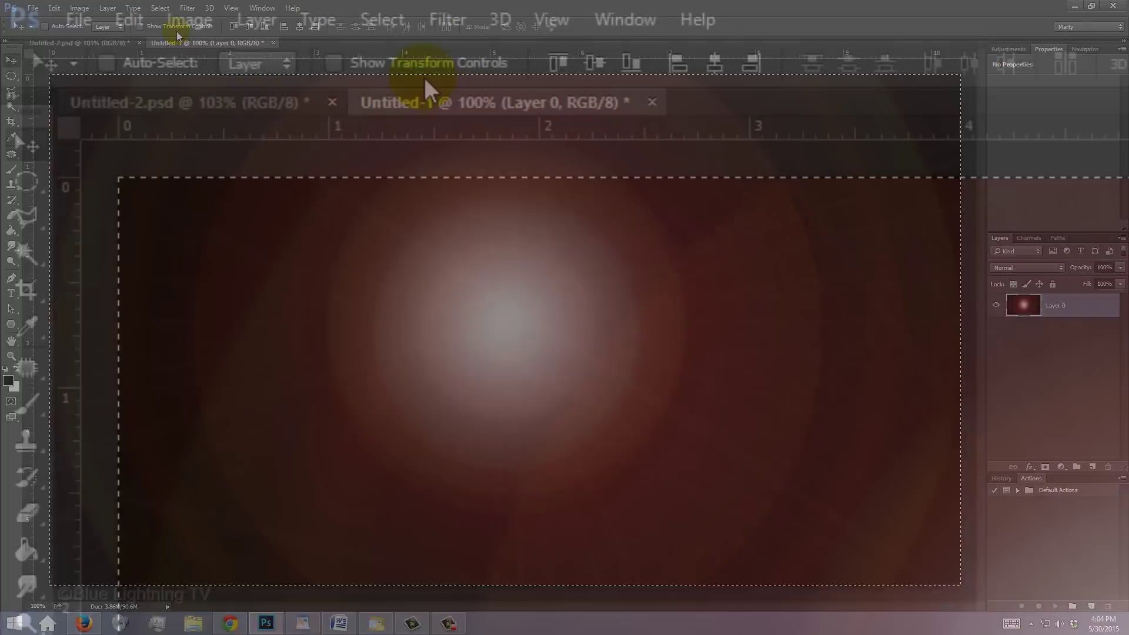
{"action": "left_click", "coordinate": [189, 18]}
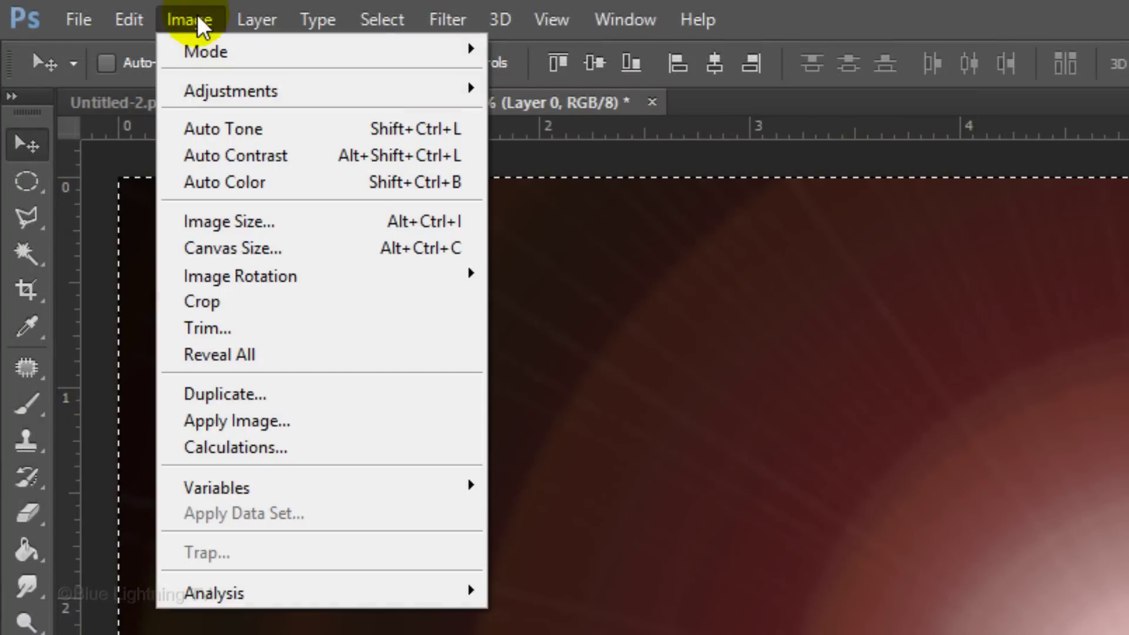
{"action": "left_click", "coordinate": [231, 304]}
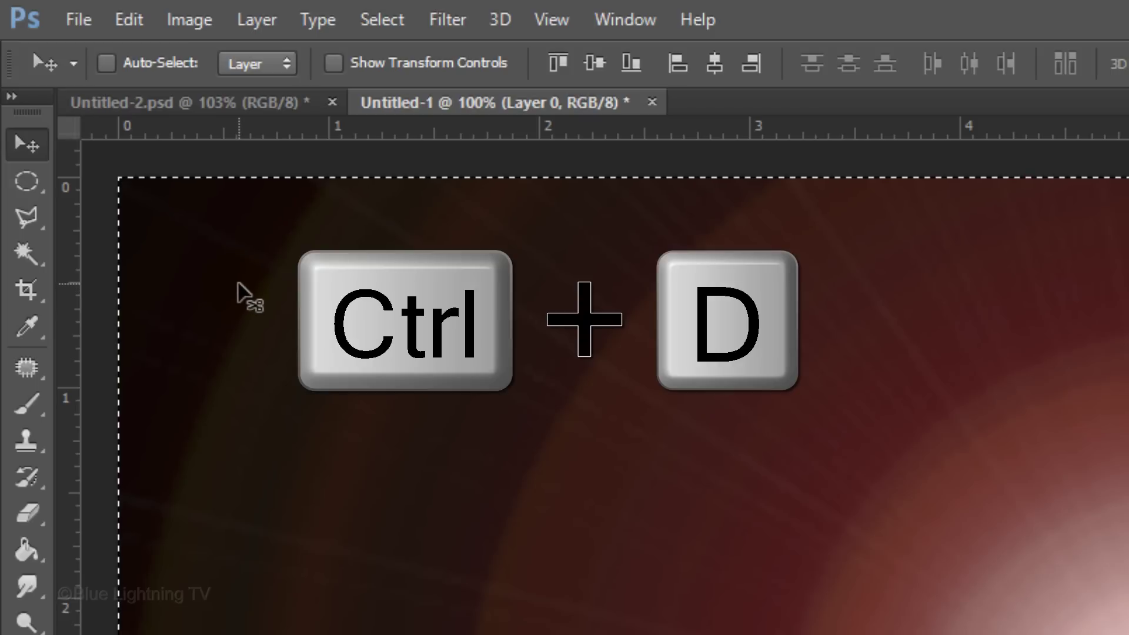
{"action": "key", "text": "ctrl+d"}
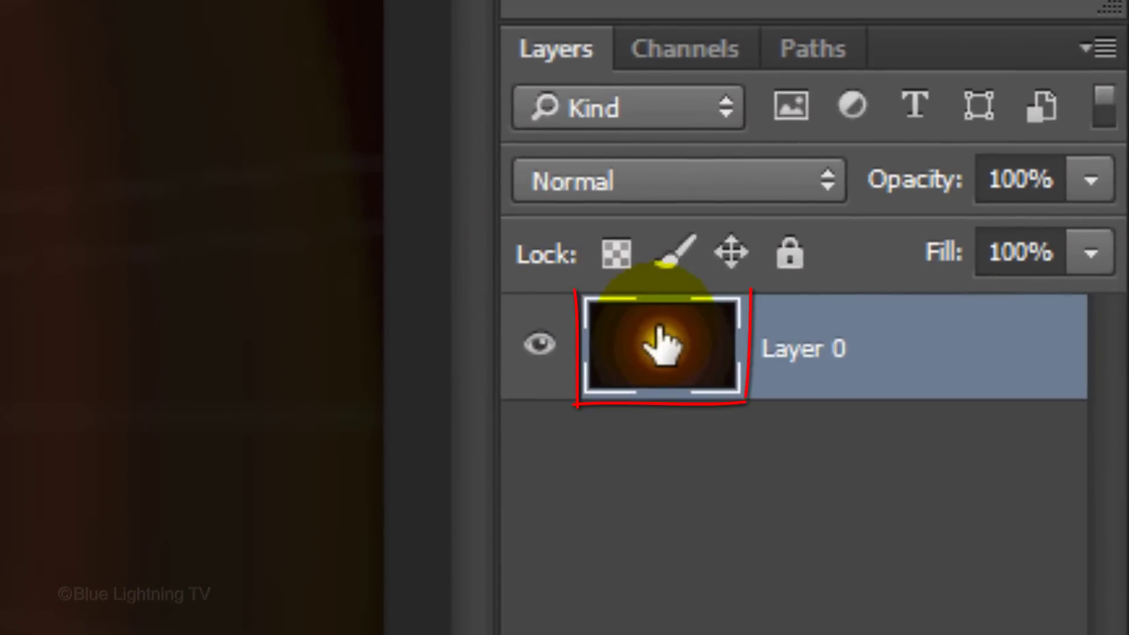
Add a Color Overlay layer style in Color blend mode to the flare layer
{"action": "double_click", "coordinate": [662, 344]}
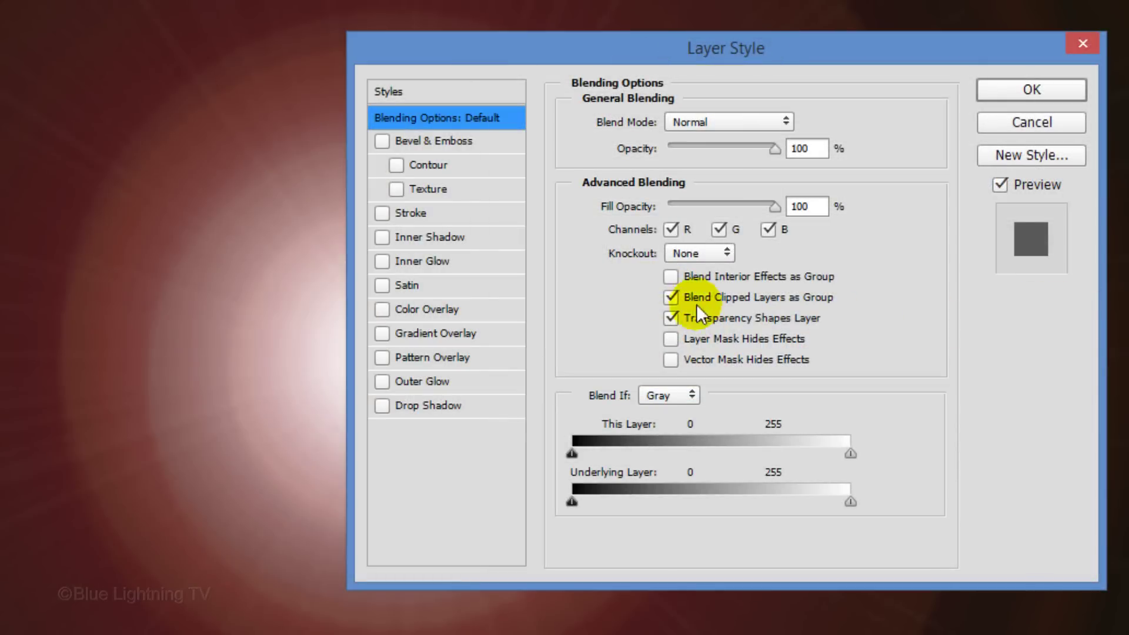
{"action": "left_click", "coordinate": [461, 313]}
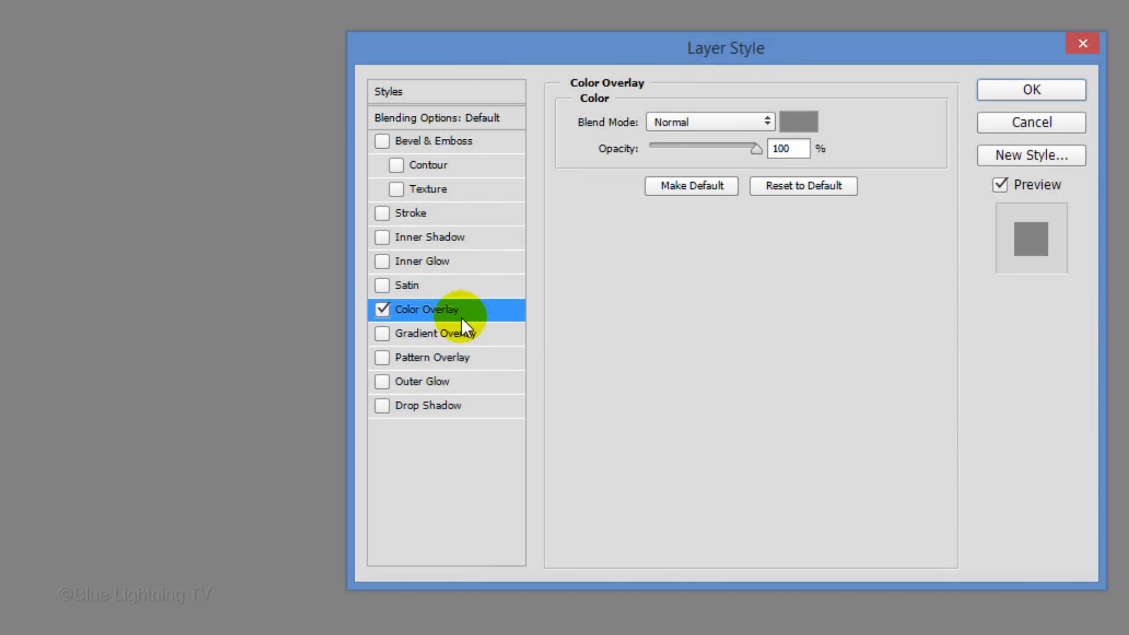
{"action": "left_click", "coordinate": [699, 128]}
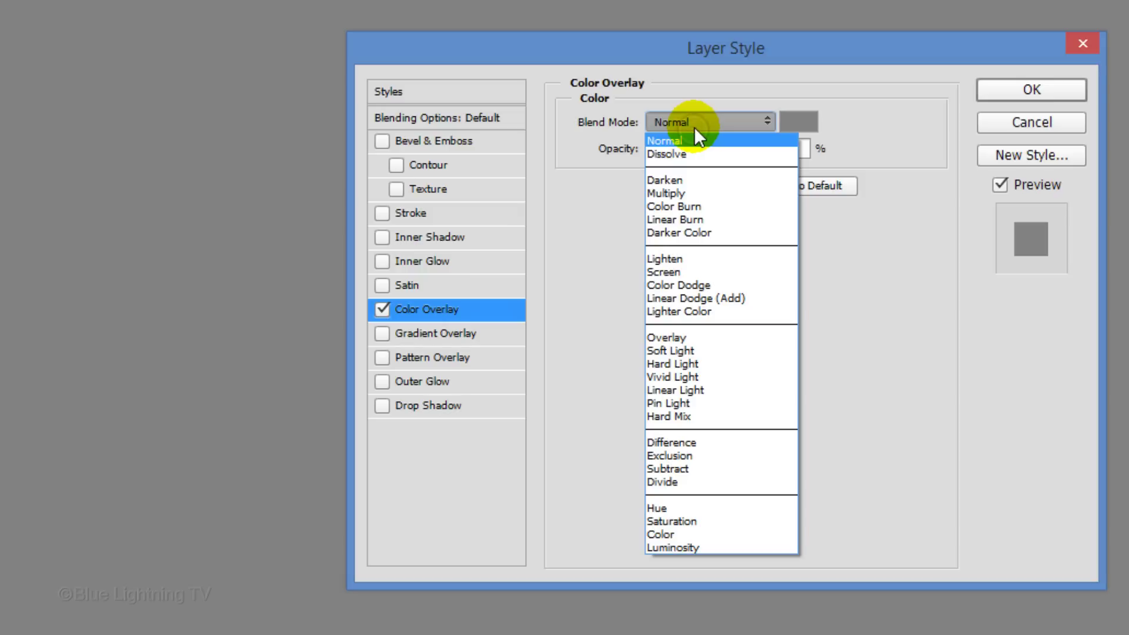
{"action": "left_click", "coordinate": [676, 530]}
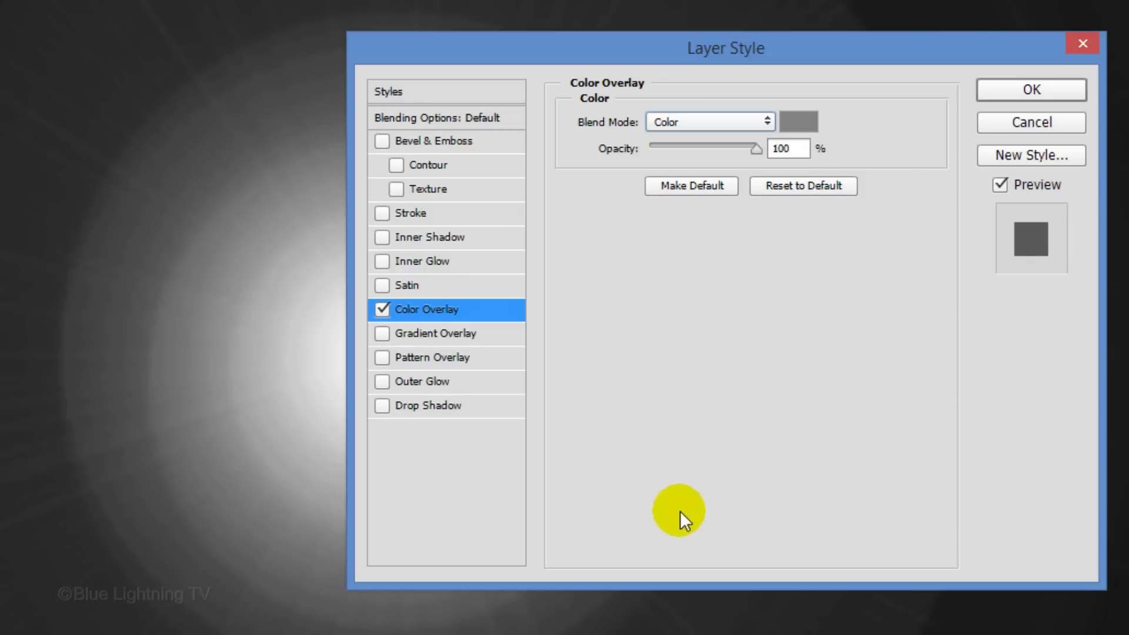
Set the overlay colour to bright blue 008aff
{"action": "left_click", "coordinate": [801, 122]}
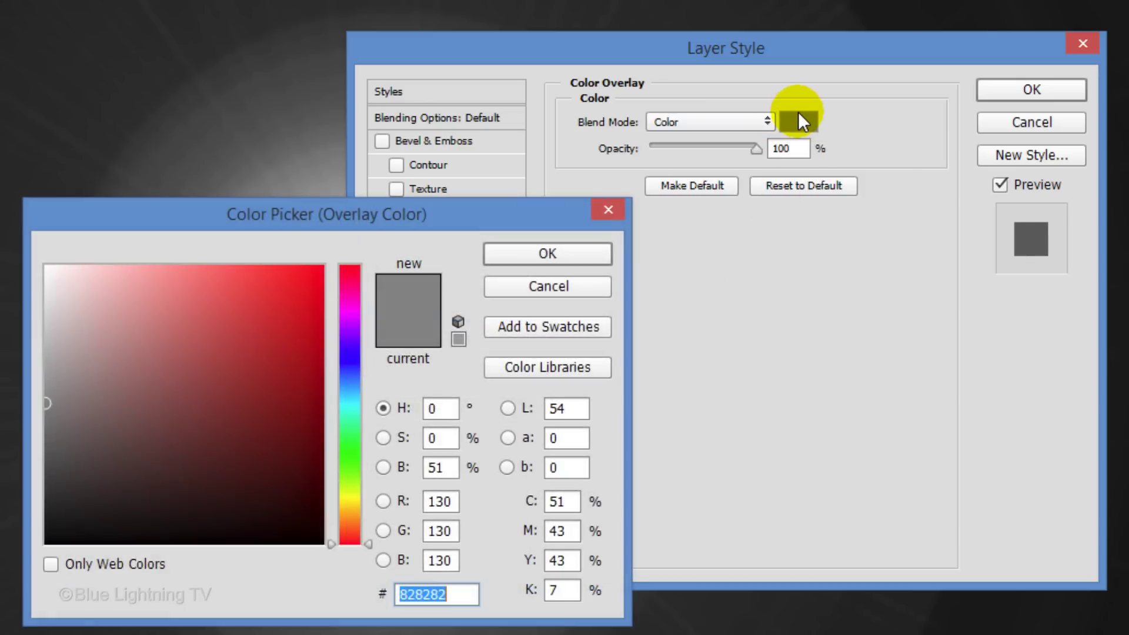
{"action": "left_click", "coordinate": [349, 376]}
{"action": "left_click", "coordinate": [294, 264]}
{"action": "left_click_drag", "start_coordinate": [294, 265], "coordinate": [252, 265]}
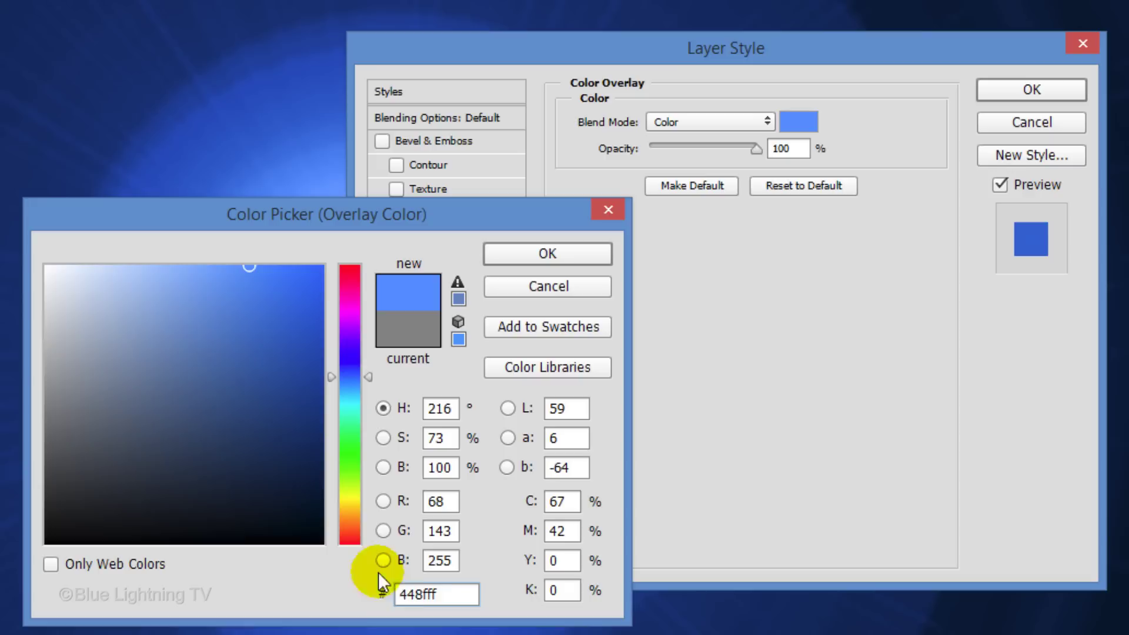
{"action": "double_click", "coordinate": [459, 594]}
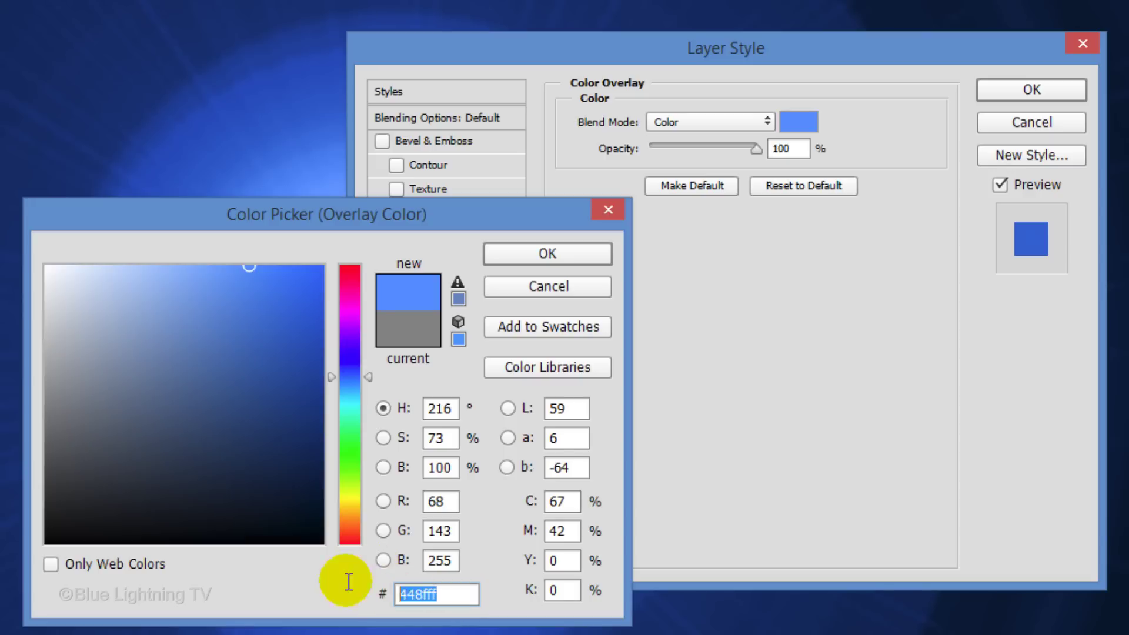
{"action": "type", "text": "008"}
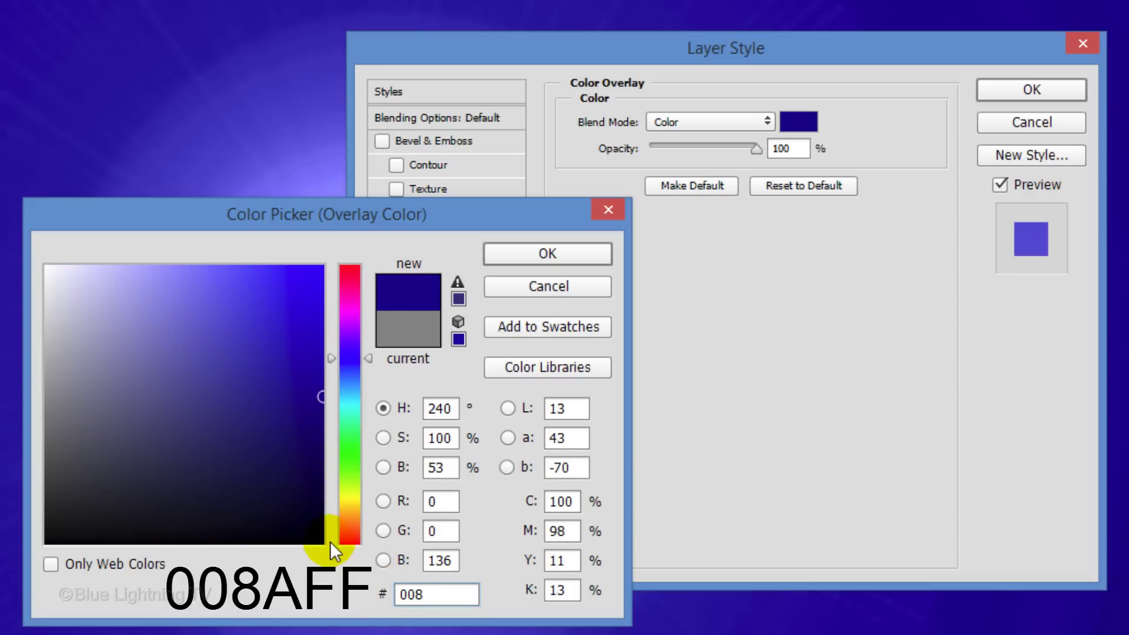
{"action": "type", "text": "aff"}
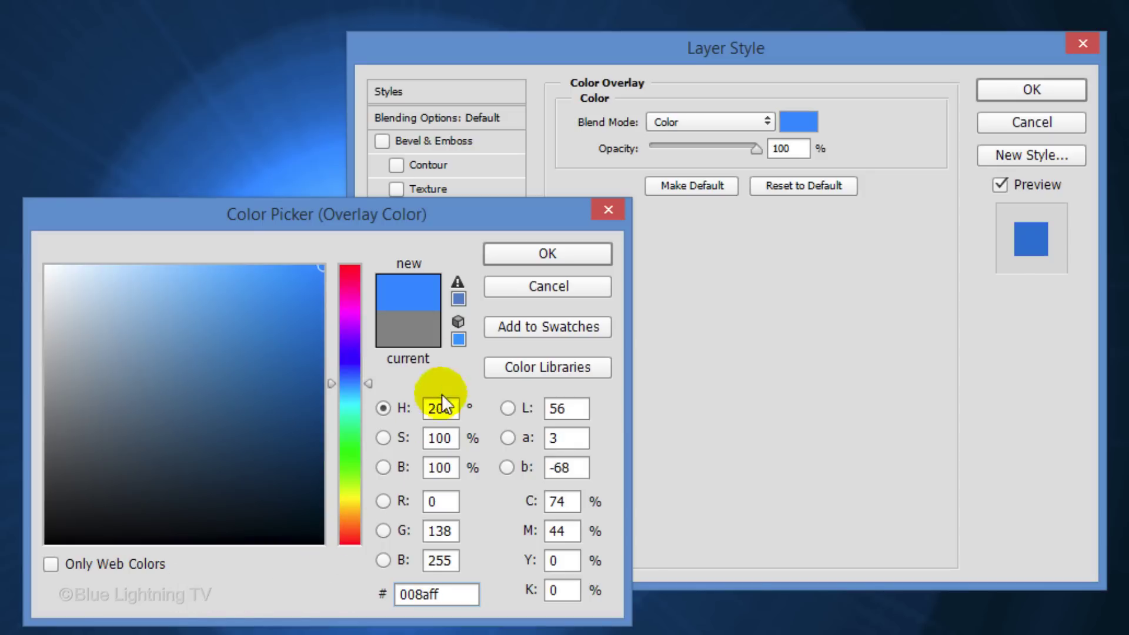
{"action": "left_click", "coordinate": [549, 254]}
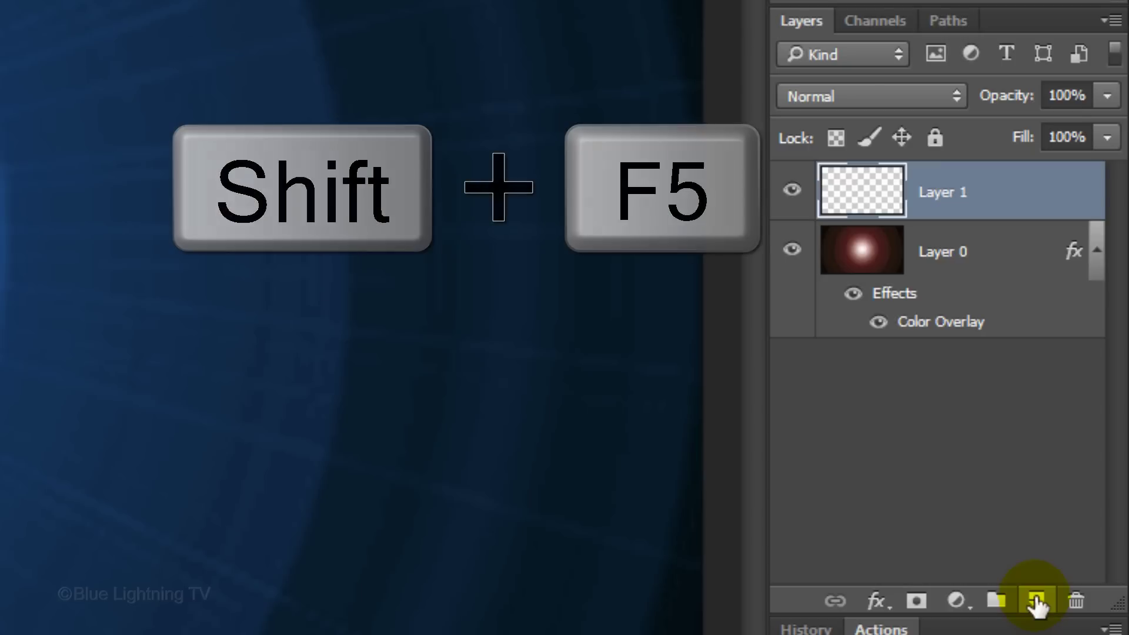
Fill the new Layer 1 entirely with 50% Gray
{"action": "key", "text": "shift+F5"}
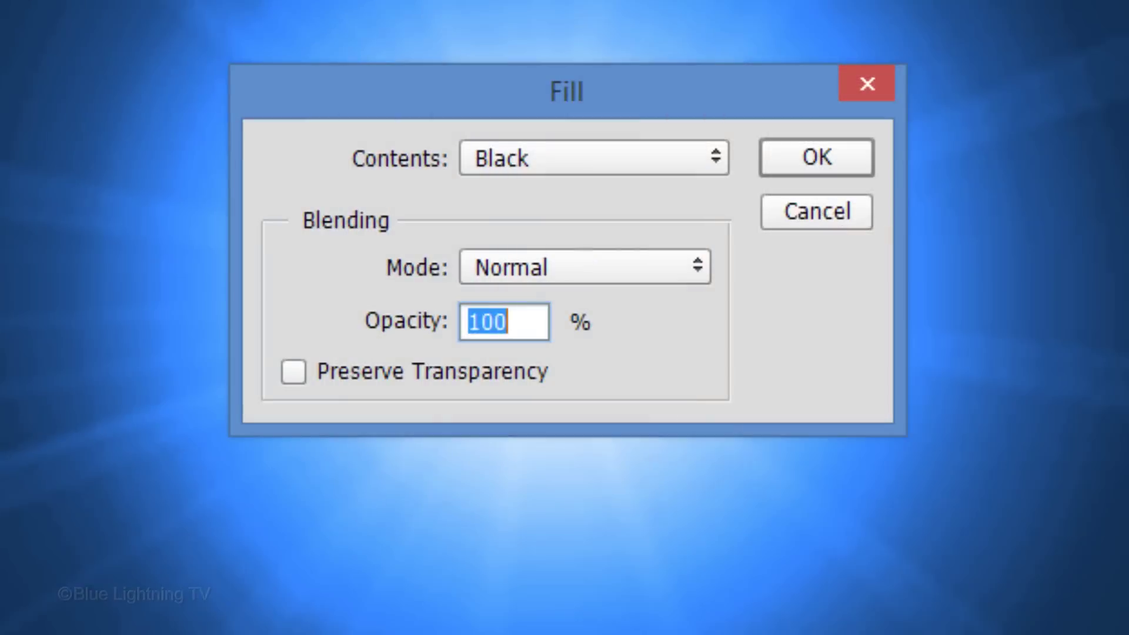
{"action": "left_click", "coordinate": [714, 158]}
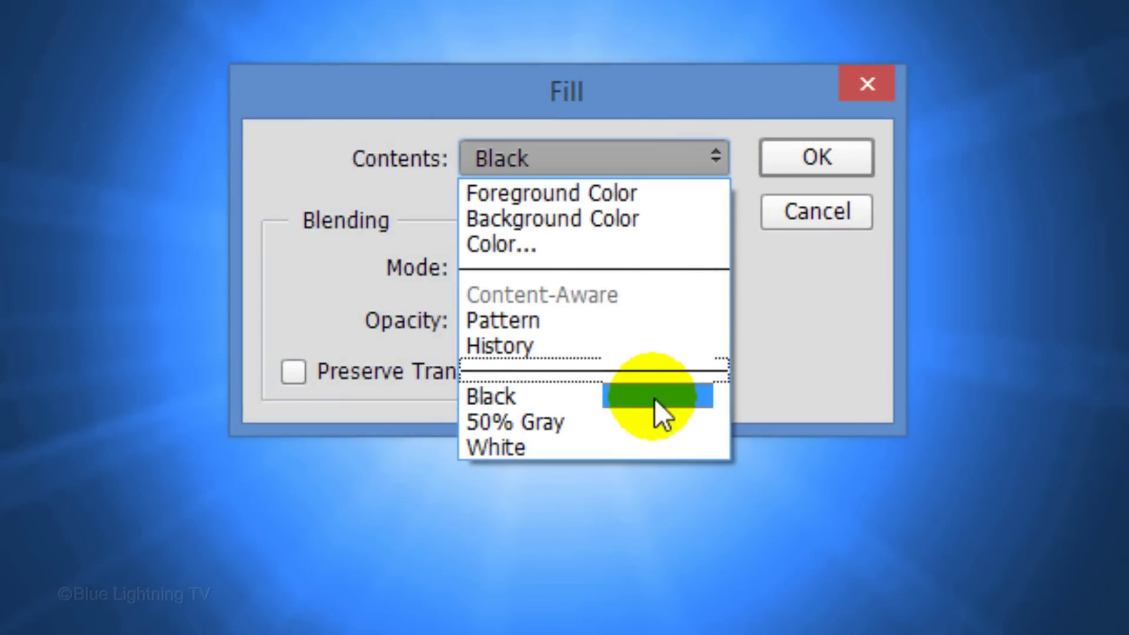
{"action": "left_click", "coordinate": [646, 419]}
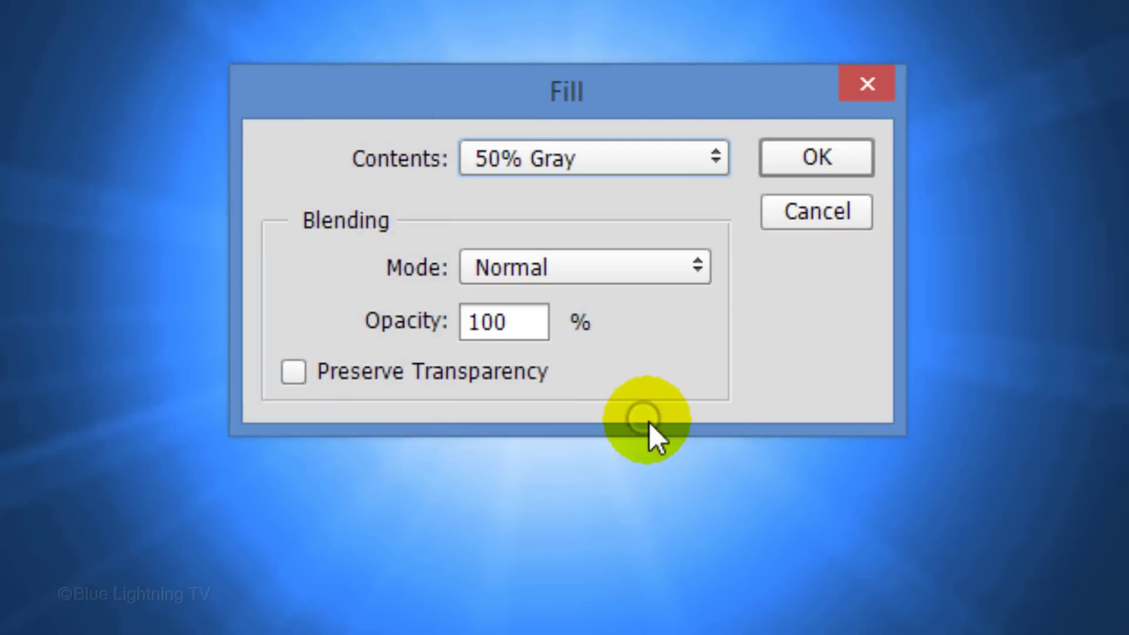
{"action": "left_click", "coordinate": [818, 157]}
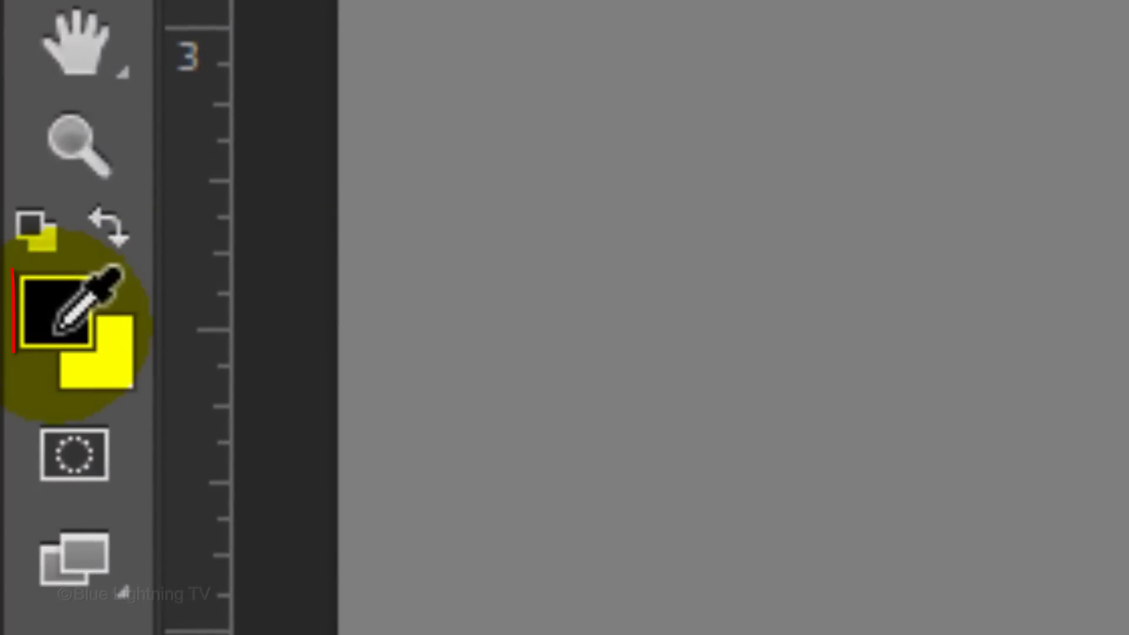
Set the foreground colour to dark grey 333333 at Brightness 20
{"action": "left_click", "coordinate": [62, 318]}
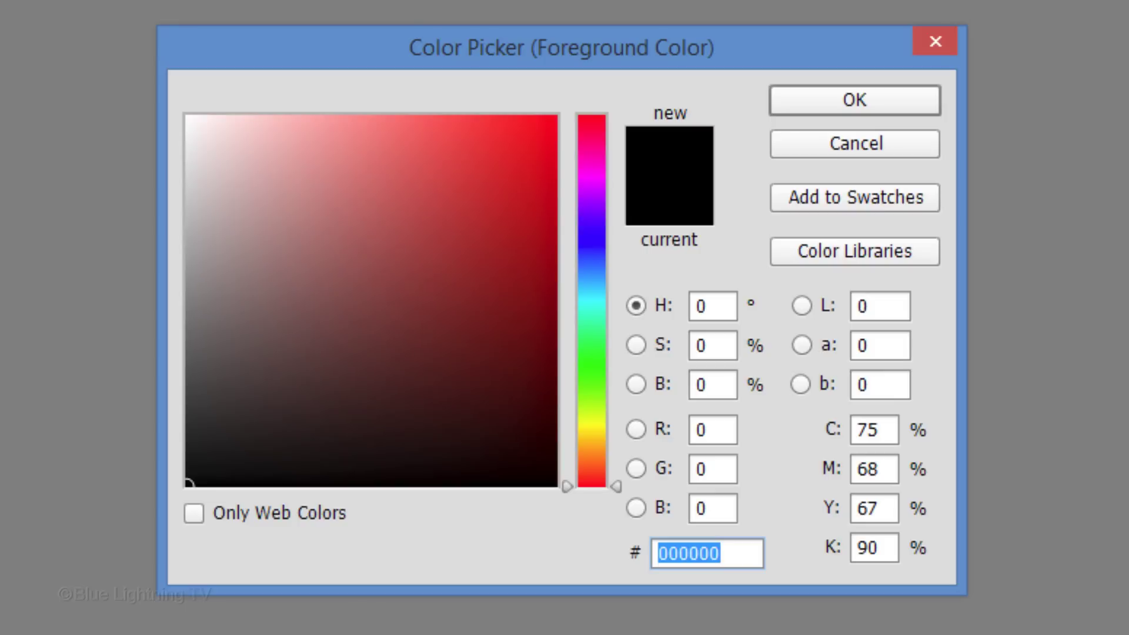
{"action": "left_click", "coordinate": [724, 385]}
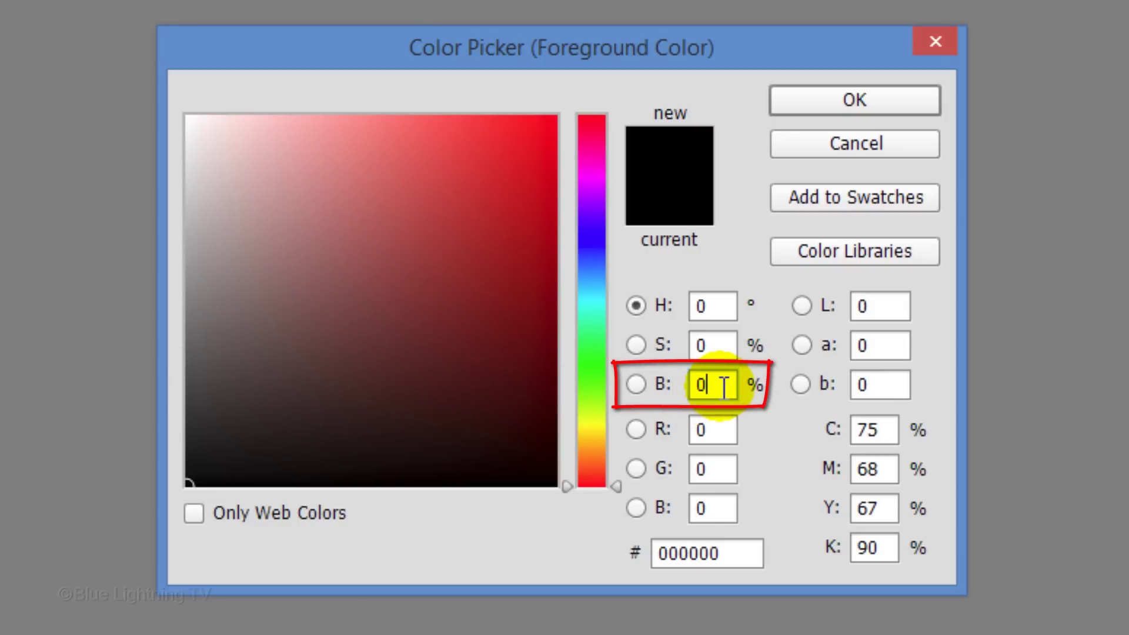
{"action": "double_click", "coordinate": [724, 386]}
{"action": "type", "text": "20"}
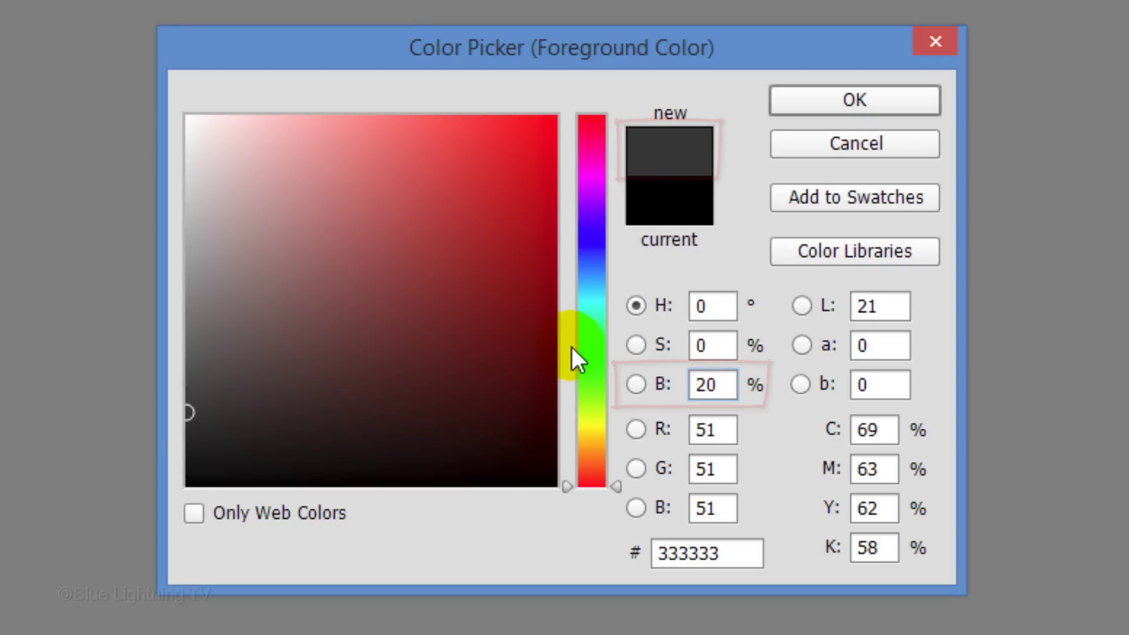
{"action": "left_click", "coordinate": [845, 106]}
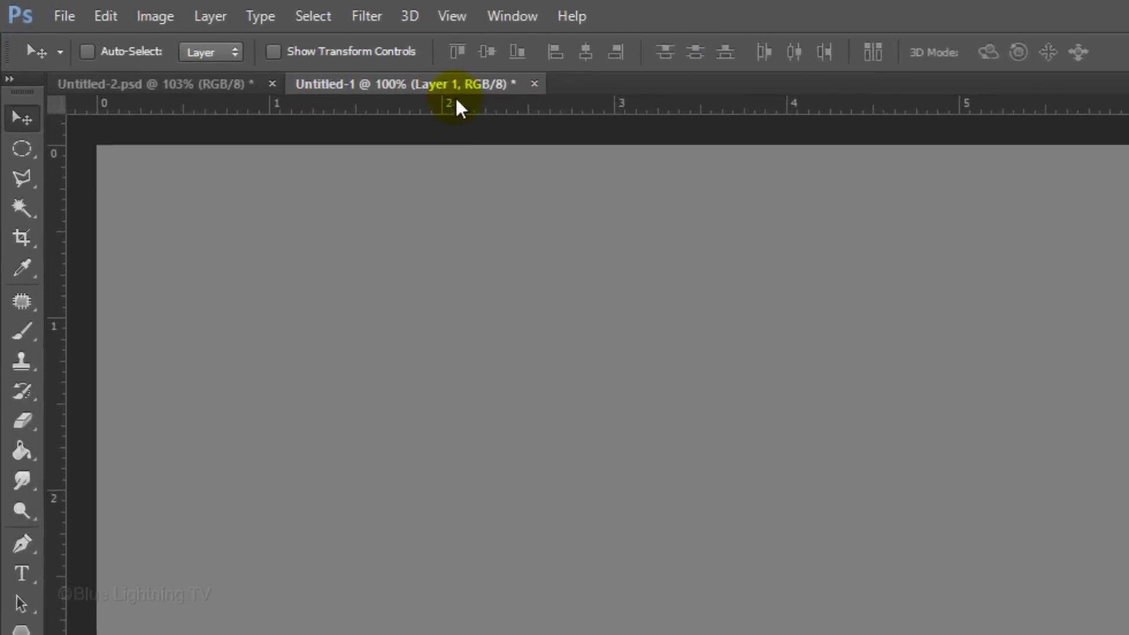
Apply a Sketch Halftone Pattern, Line type, size 1, contrast 50, from the Filter Gallery
{"action": "left_click", "coordinate": [187, 8]}
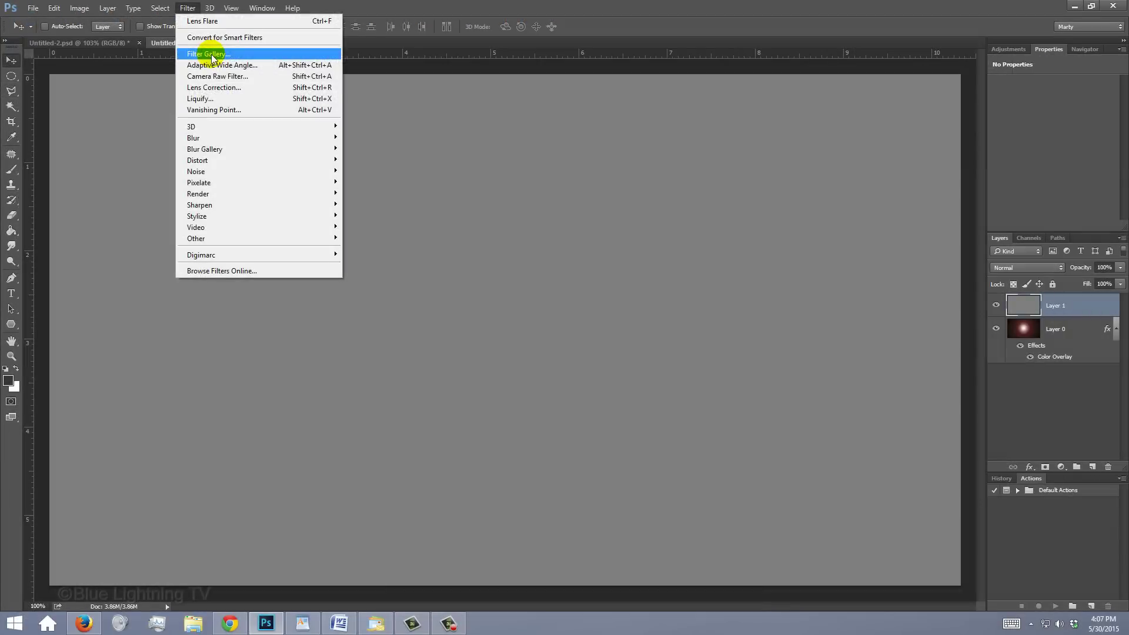
{"action": "left_click", "coordinate": [465, 121]}
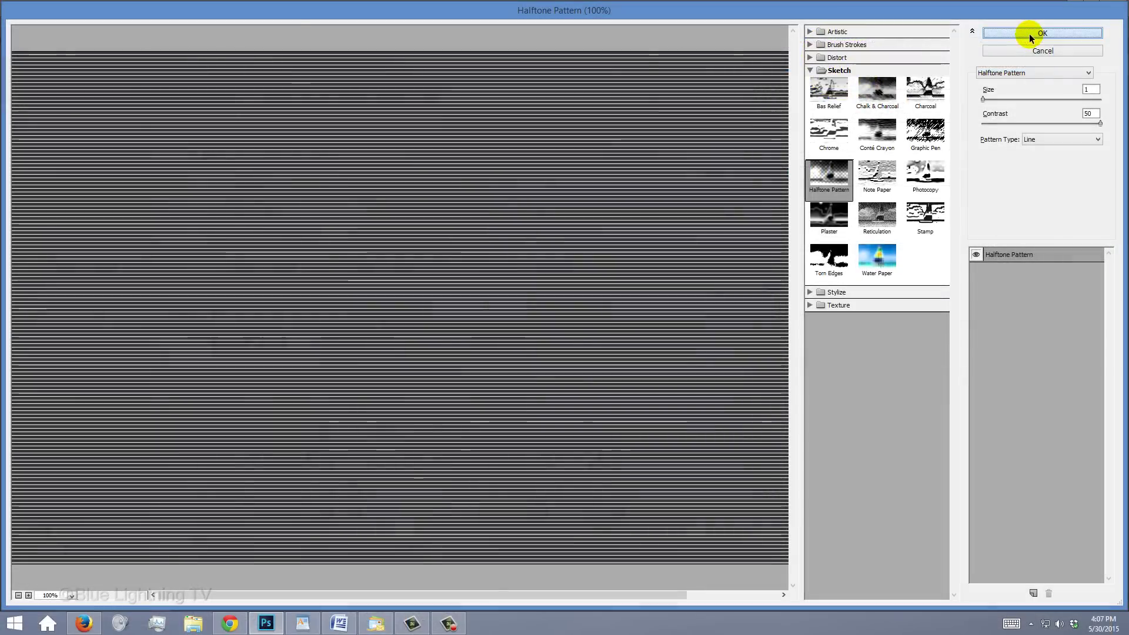
{"action": "left_click", "coordinate": [1030, 33]}
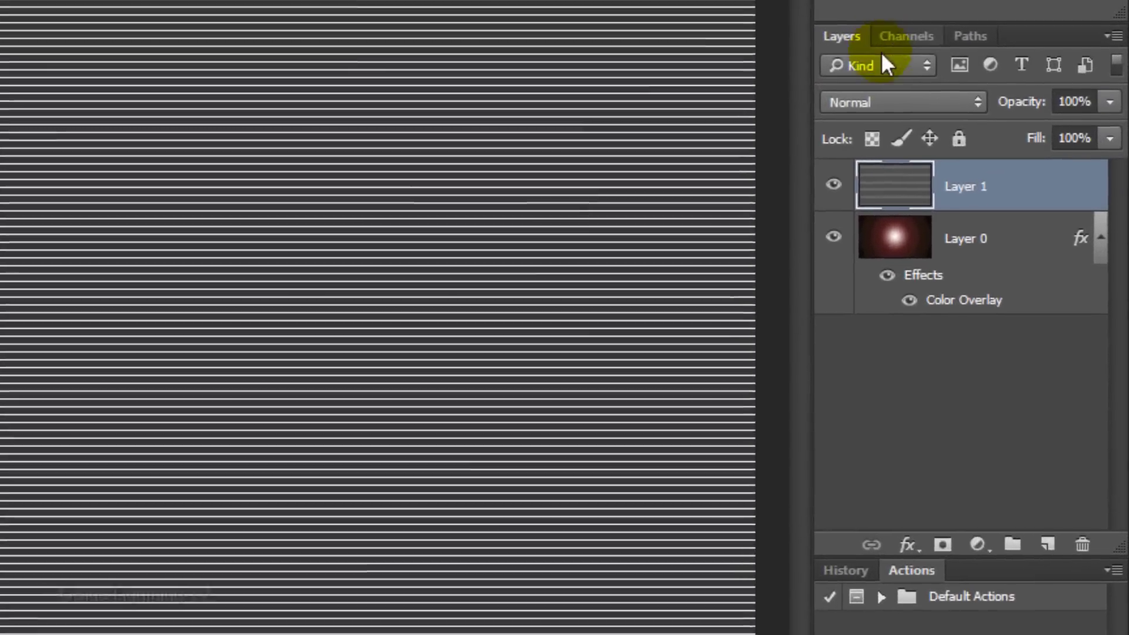
Set the striped layer to Divide blend mode at 80% opacity
{"action": "left_click", "coordinate": [884, 100]}
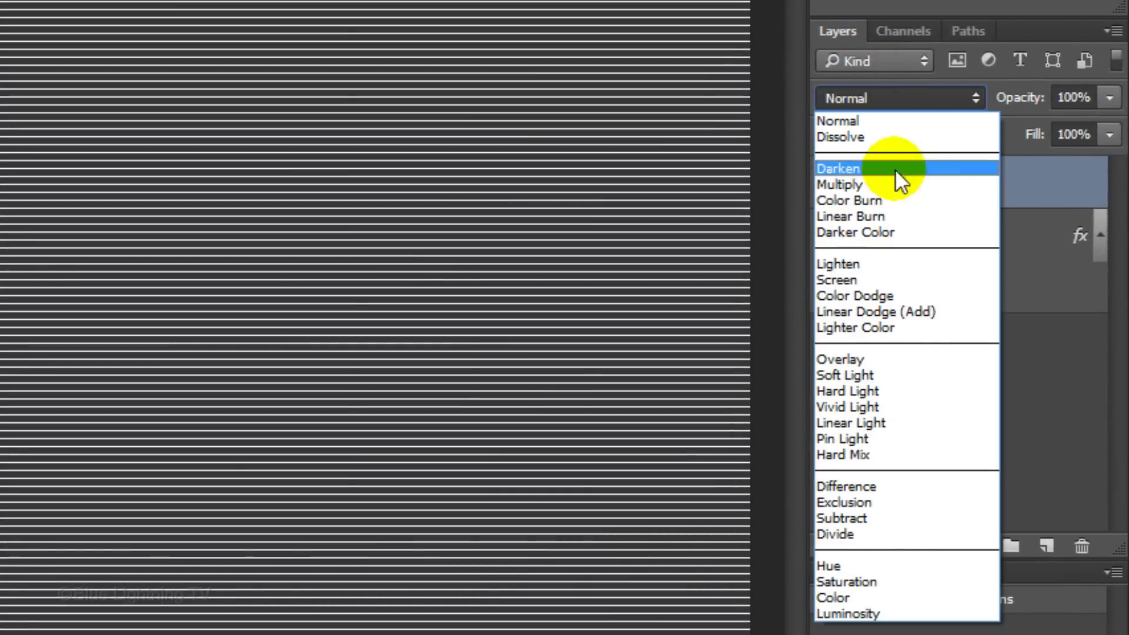
{"action": "left_click", "coordinate": [886, 534]}
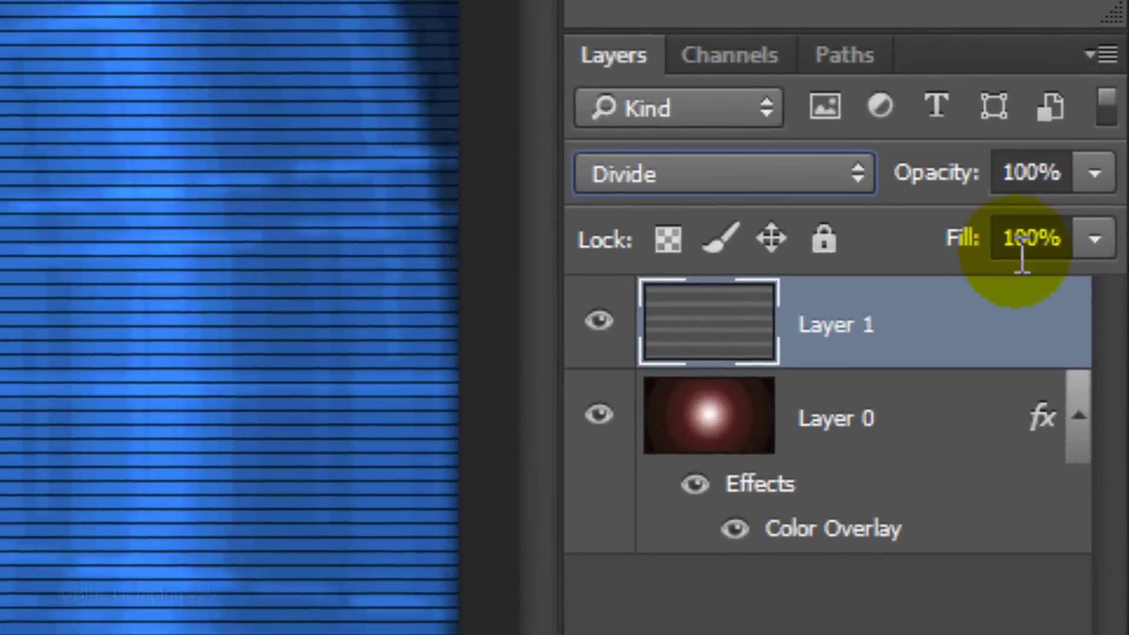
{"action": "left_click", "coordinate": [1031, 174]}
{"action": "type", "text": "80"}
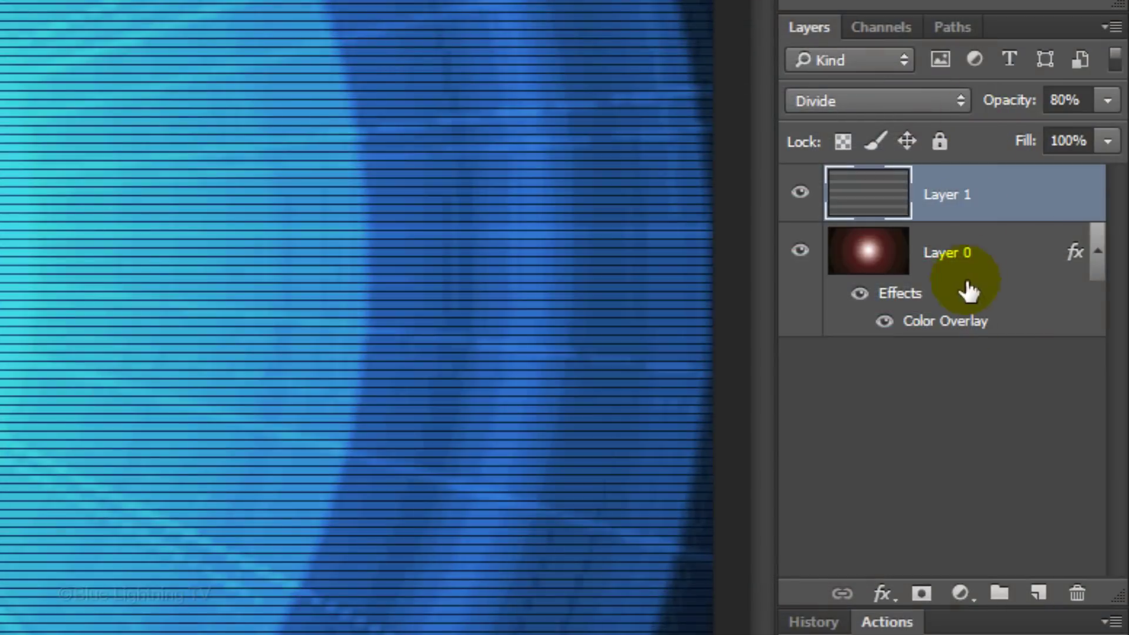
Add a layer mask to the striped layer and drag an oval selection across the canvas
{"action": "left_click", "coordinate": [921, 598]}
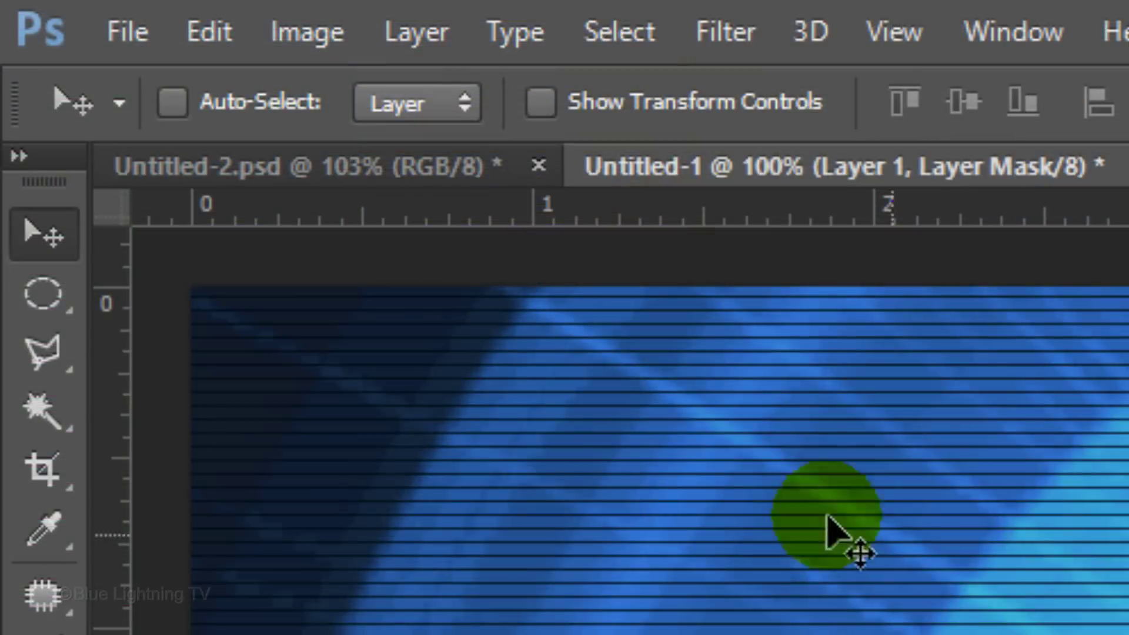
{"action": "left_click", "coordinate": [75, 320]}
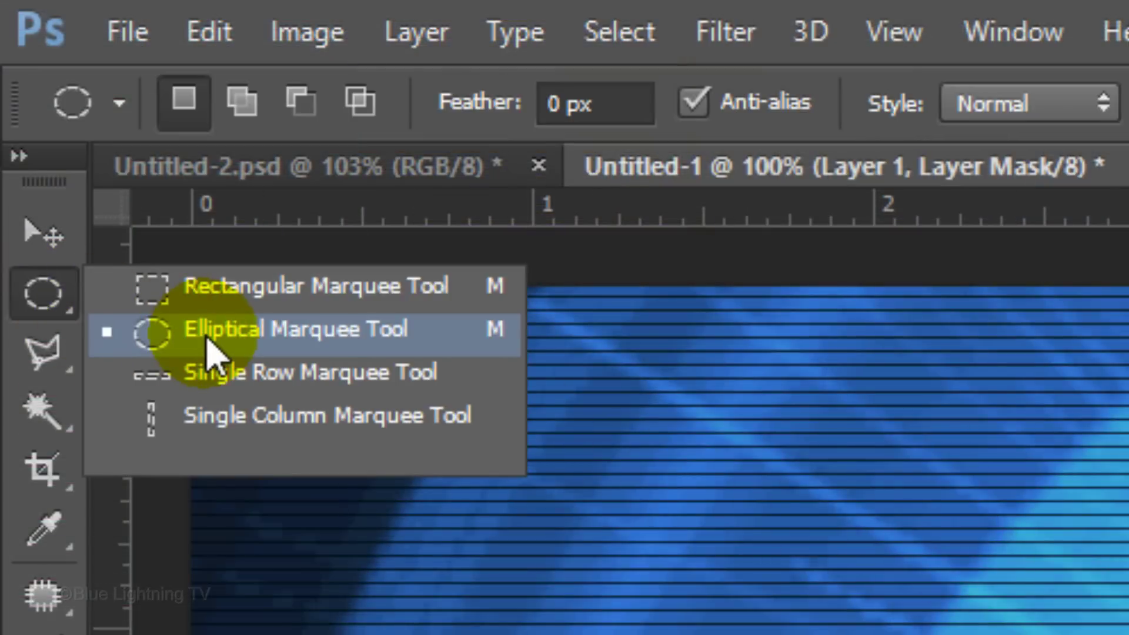
{"action": "left_click", "coordinate": [208, 339]}
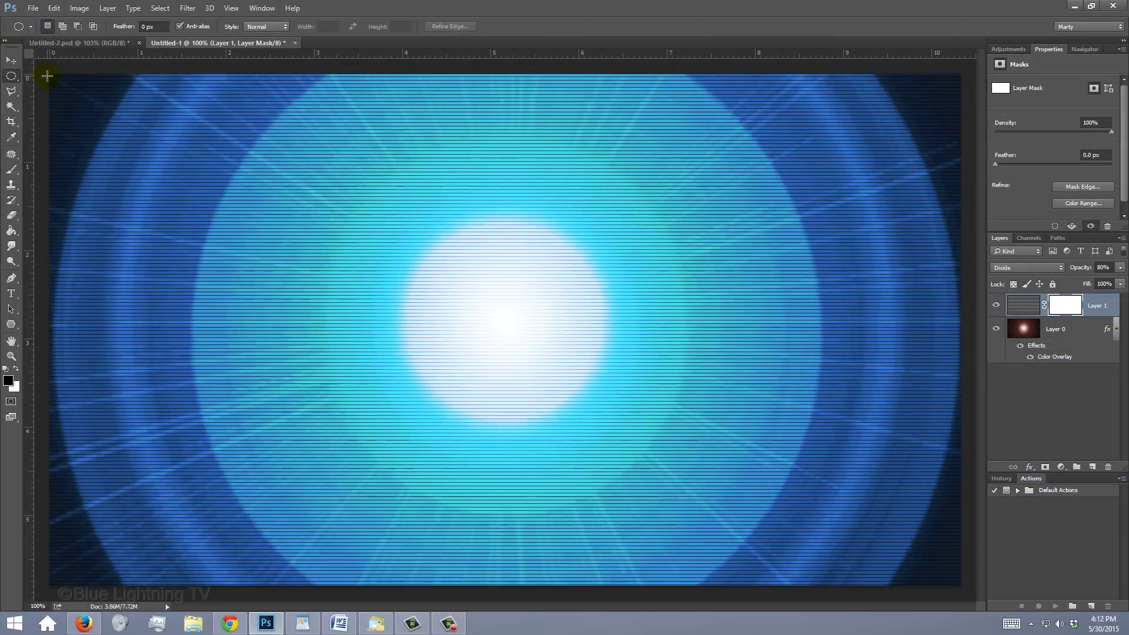
{"action": "left_click_drag", "start_coordinate": [188, 293], "coordinate": [966, 590]}
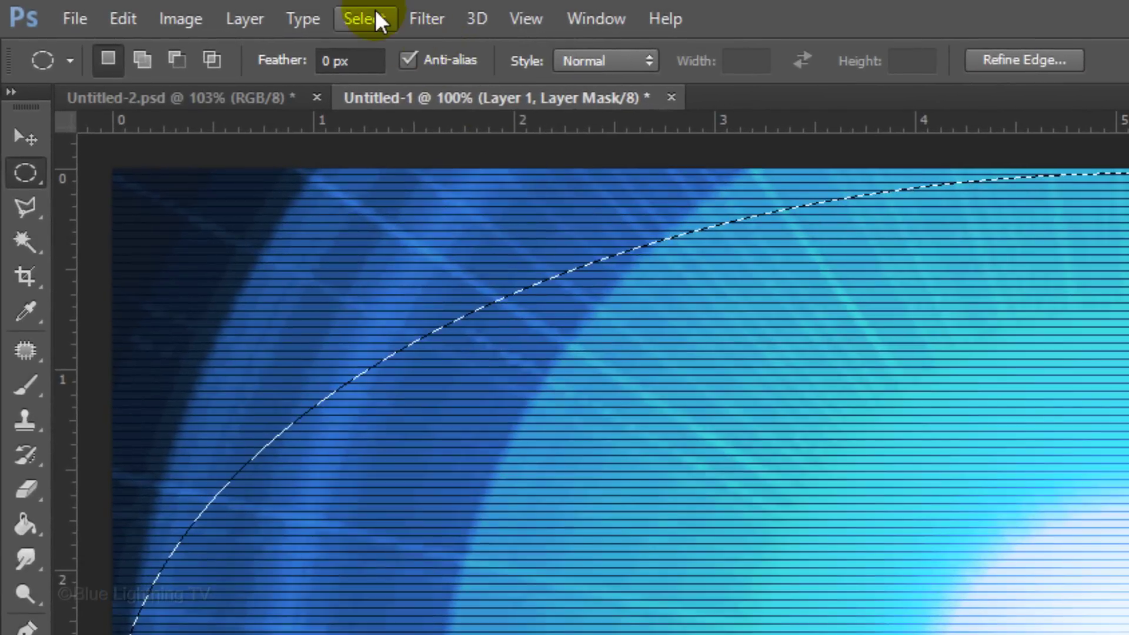
Shrink the oval selection evenly toward the centre, shorten its height, and commit it
{"action": "left_click", "coordinate": [376, 18]}
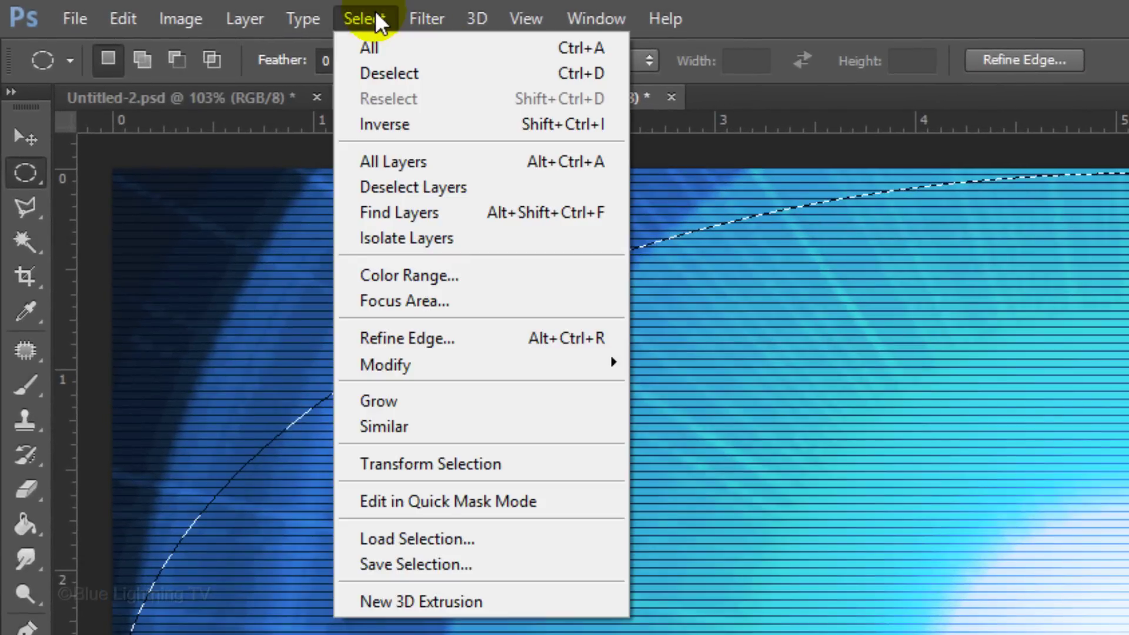
{"action": "left_click", "coordinate": [424, 464]}
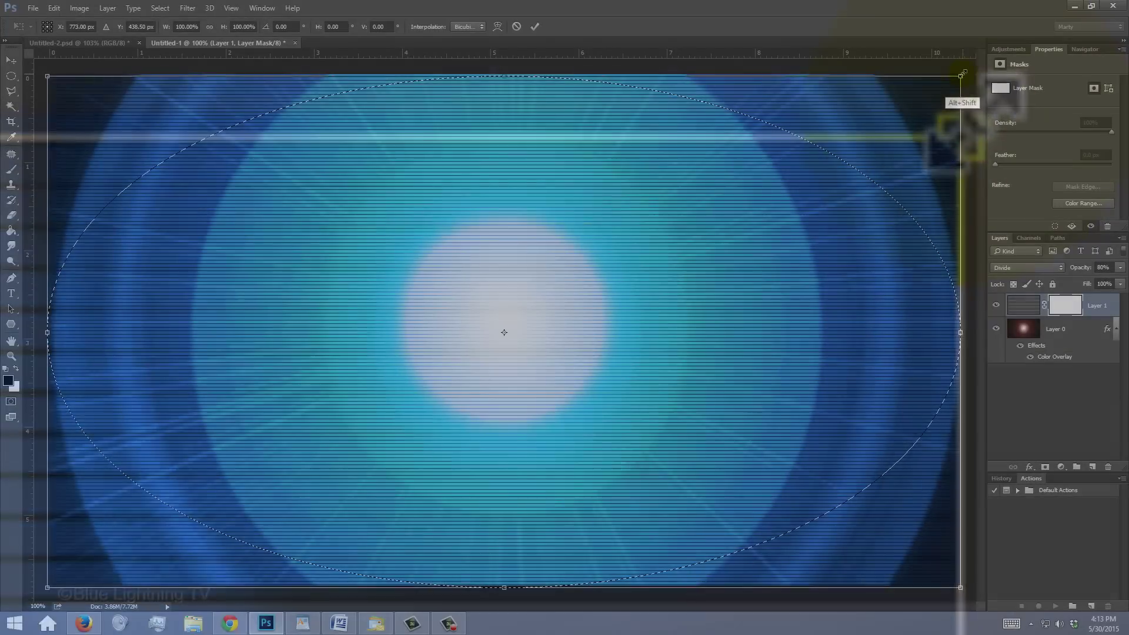
{"action": "left_click_drag", "start_coordinate": [953, 81], "coordinate": [924, 114]}
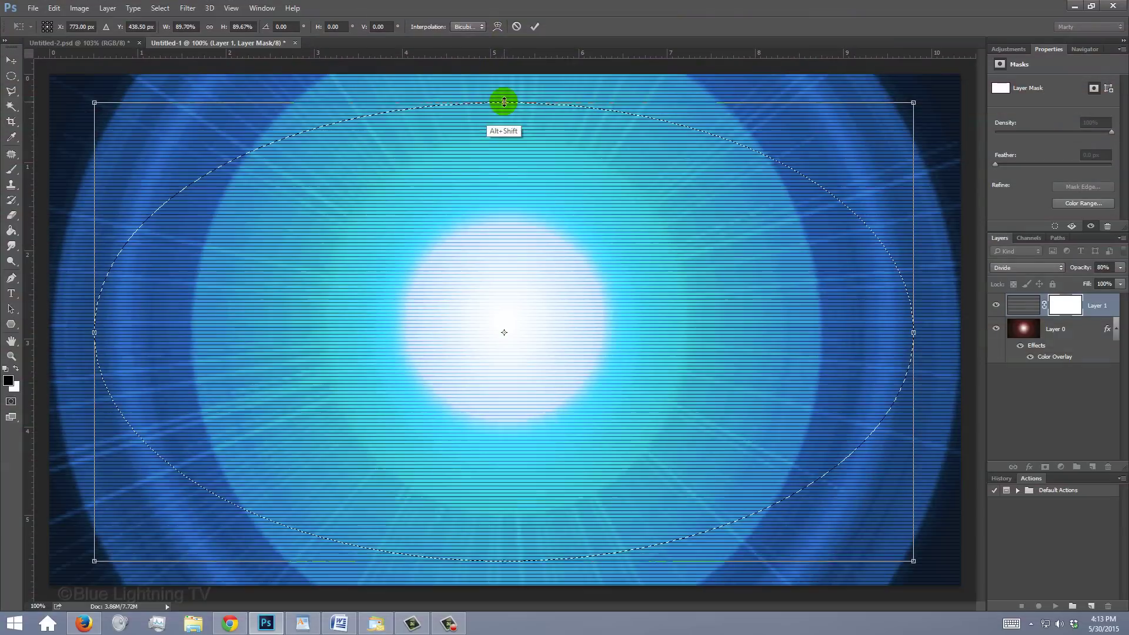
{"action": "left_click_drag", "start_coordinate": [504, 100], "coordinate": [506, 114]}
{"action": "key", "text": "Return"}
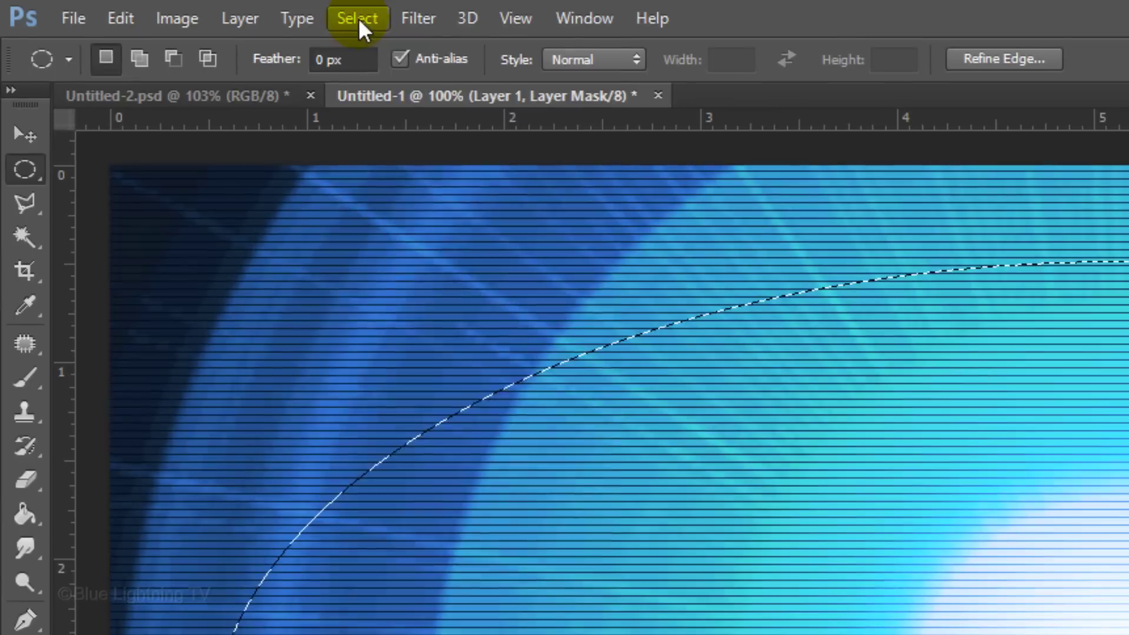
Feather the oval selection by 100 pixels
{"action": "left_click", "coordinate": [296, 15]}
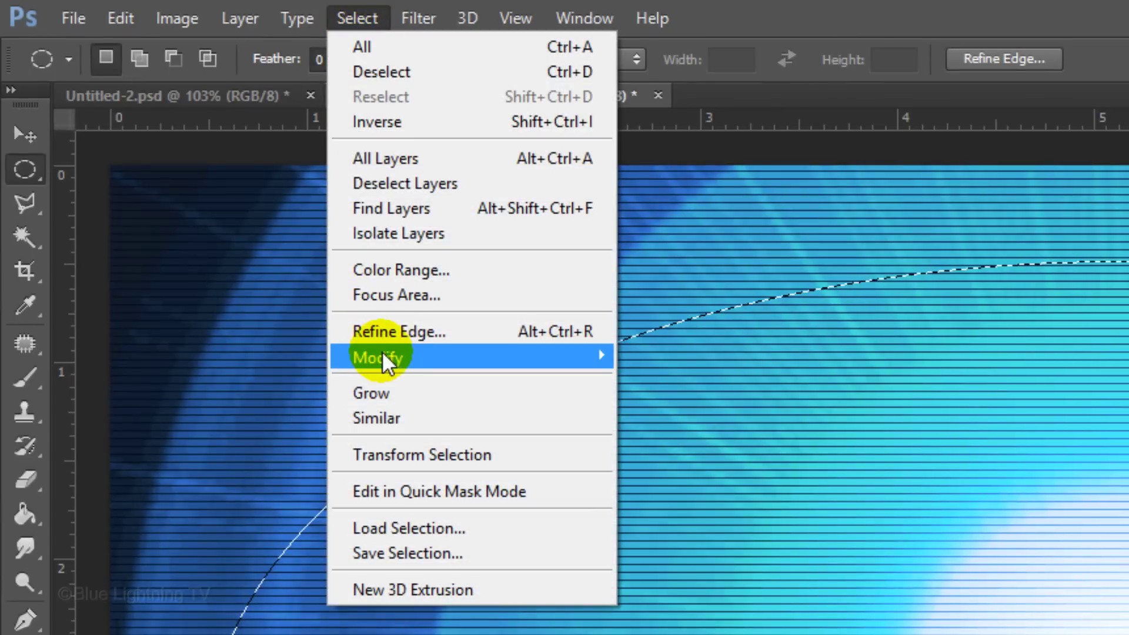
{"action": "mouse_move", "coordinate": [380, 357]}
{"action": "left_click", "coordinate": [239, 453]}
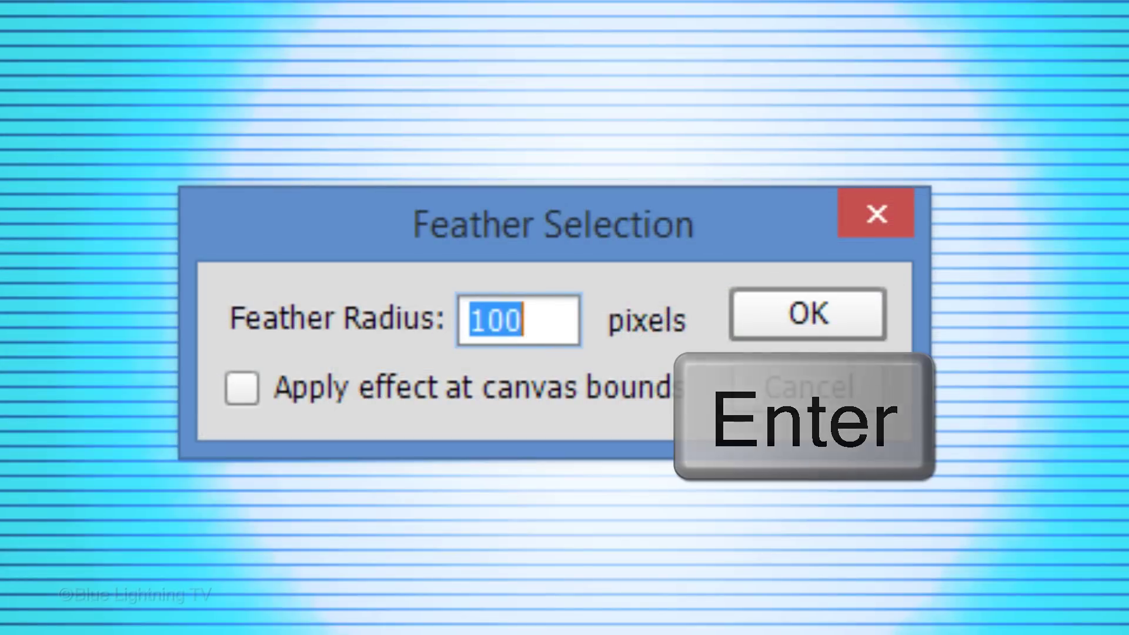
{"action": "key", "text": "Return"}
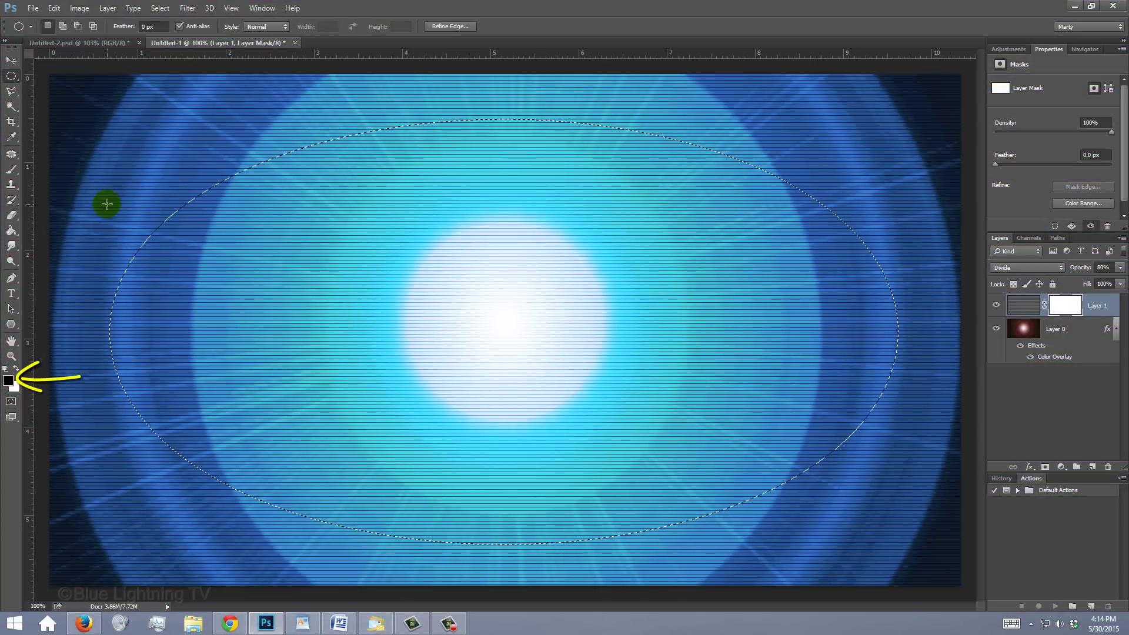
Fill the mask black inside the oval, deselect, and invert the mask
{"action": "key", "text": "alt+Delete"}
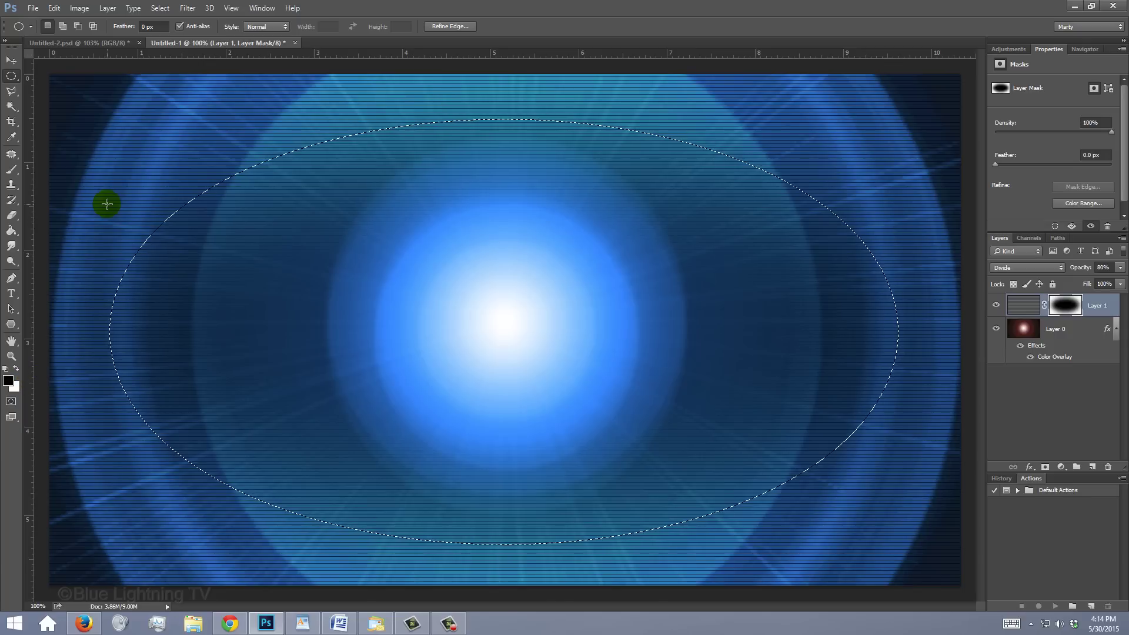
{"action": "key", "text": "ctrl+d"}
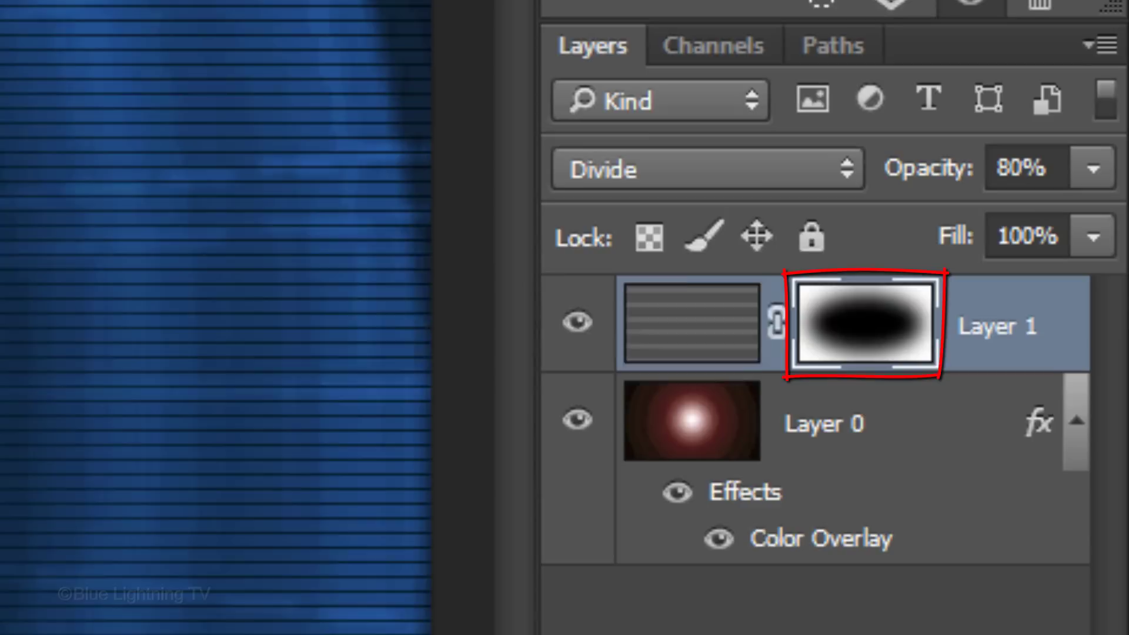
{"action": "key", "text": "ctrl+i"}
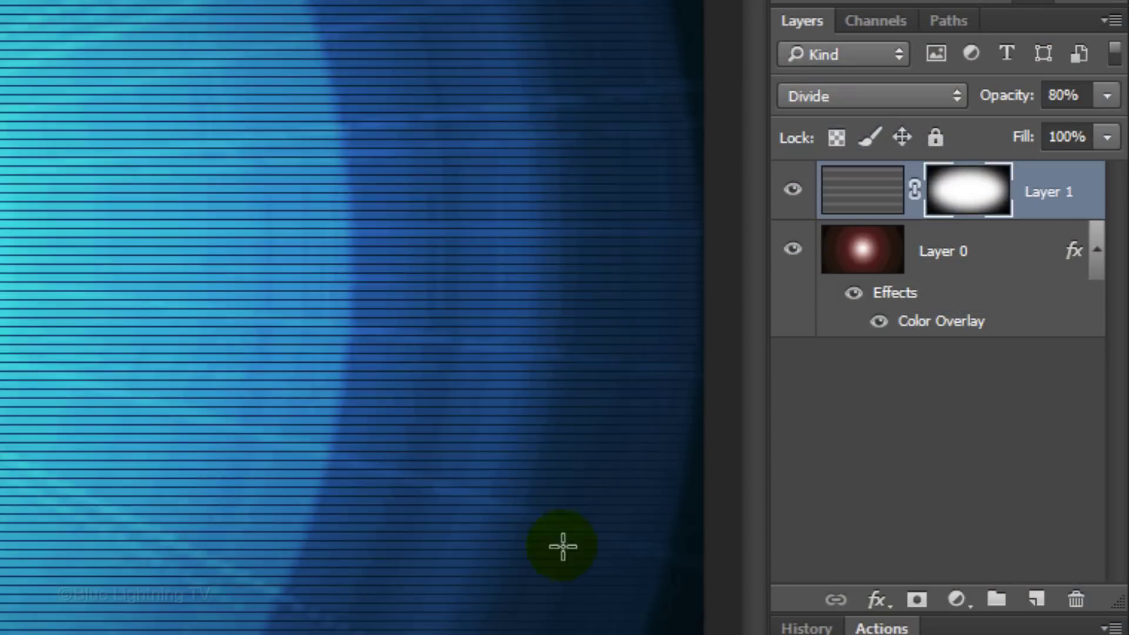
Add a new layer named 'starburst' and set white foreground over black background
{"action": "left_click", "coordinate": [1035, 603]}
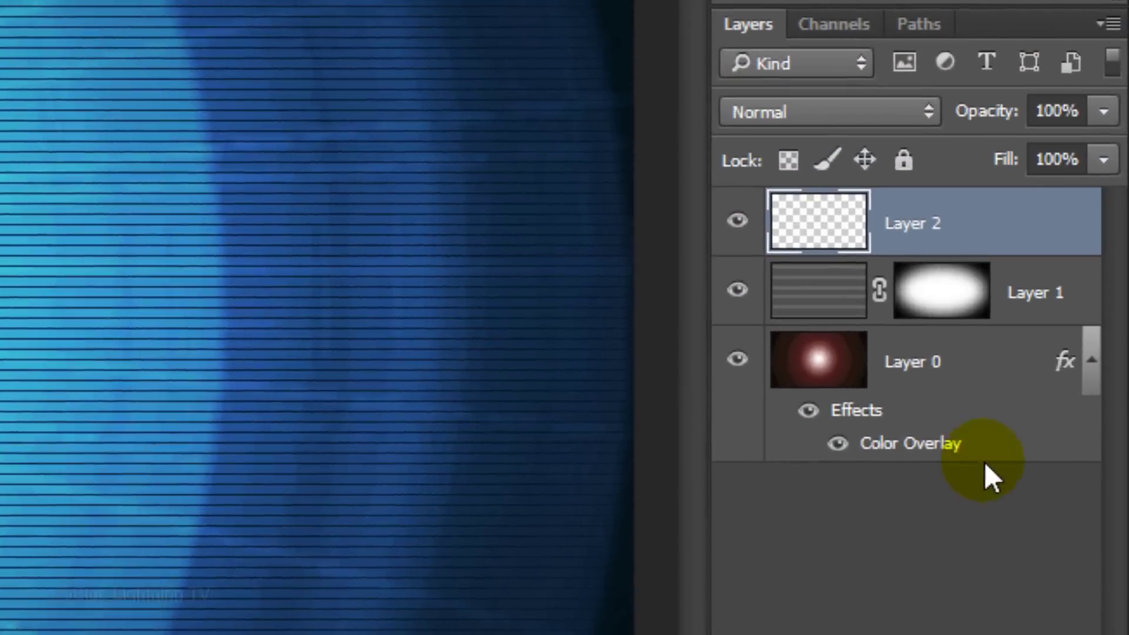
{"action": "double_click", "coordinate": [922, 224]}
{"action": "type", "text": "st"}
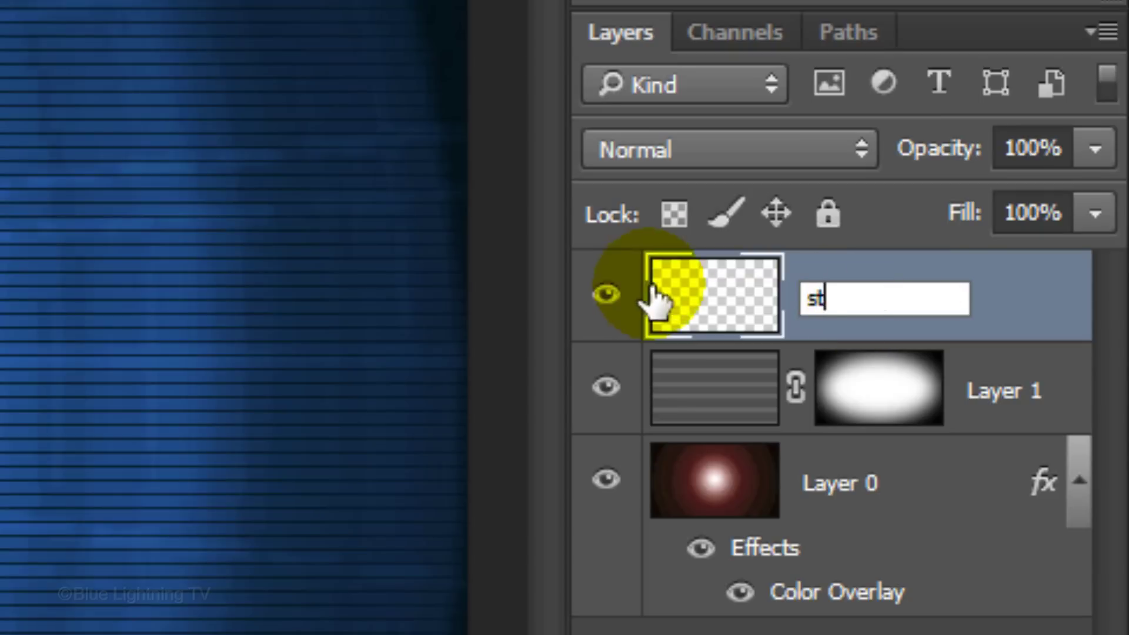
{"action": "type", "text": "arburst"}
{"action": "key", "text": "Return"}
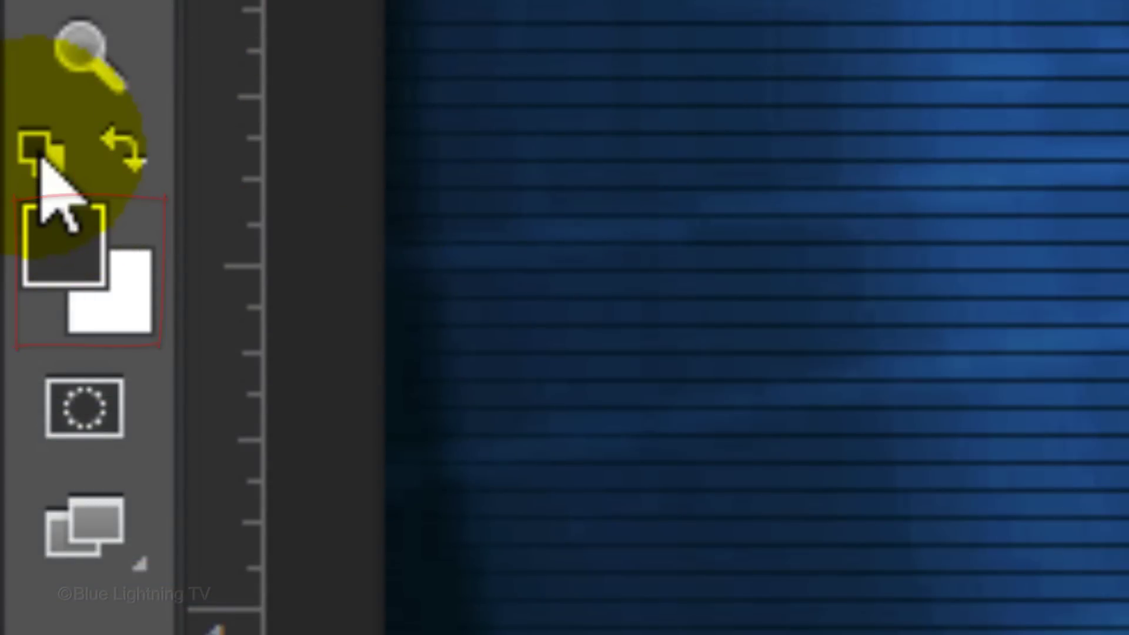
{"action": "left_click", "coordinate": [39, 155]}
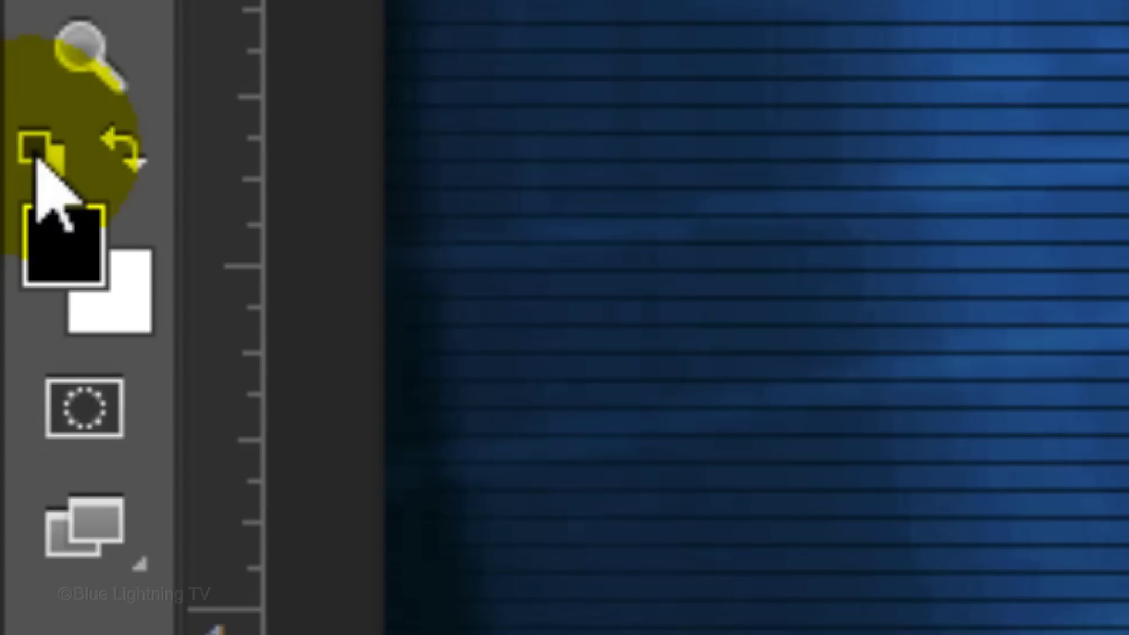
{"action": "left_click", "coordinate": [124, 150]}
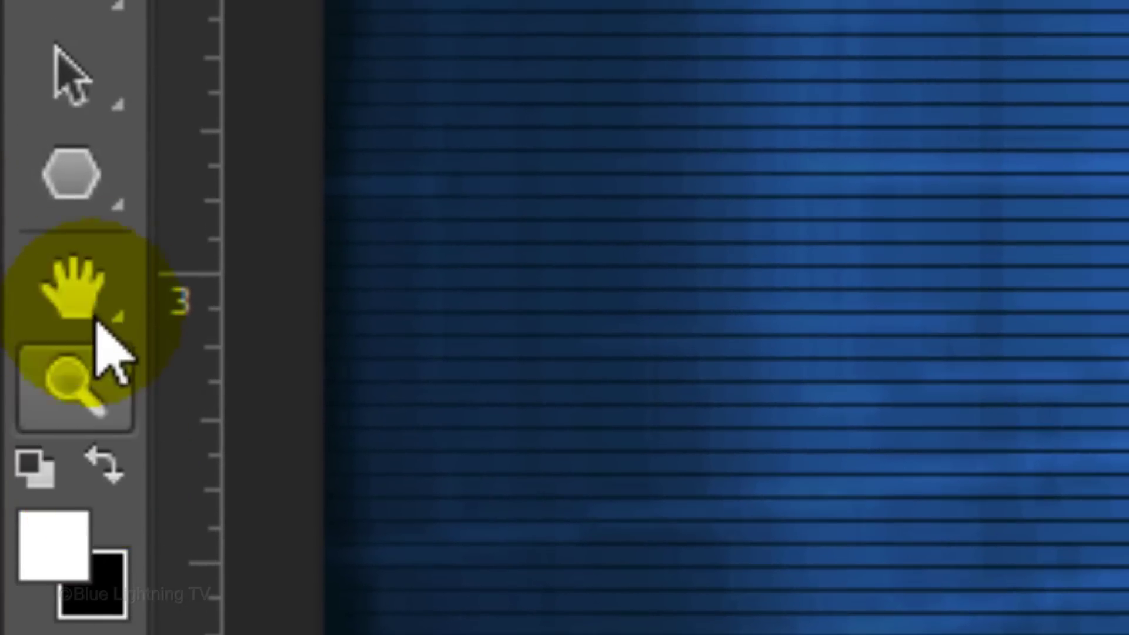
Choose the Polygon tool in Pixels mode with 99 sides, star, 99% smooth indents
{"action": "right_click", "coordinate": [93, 207]}
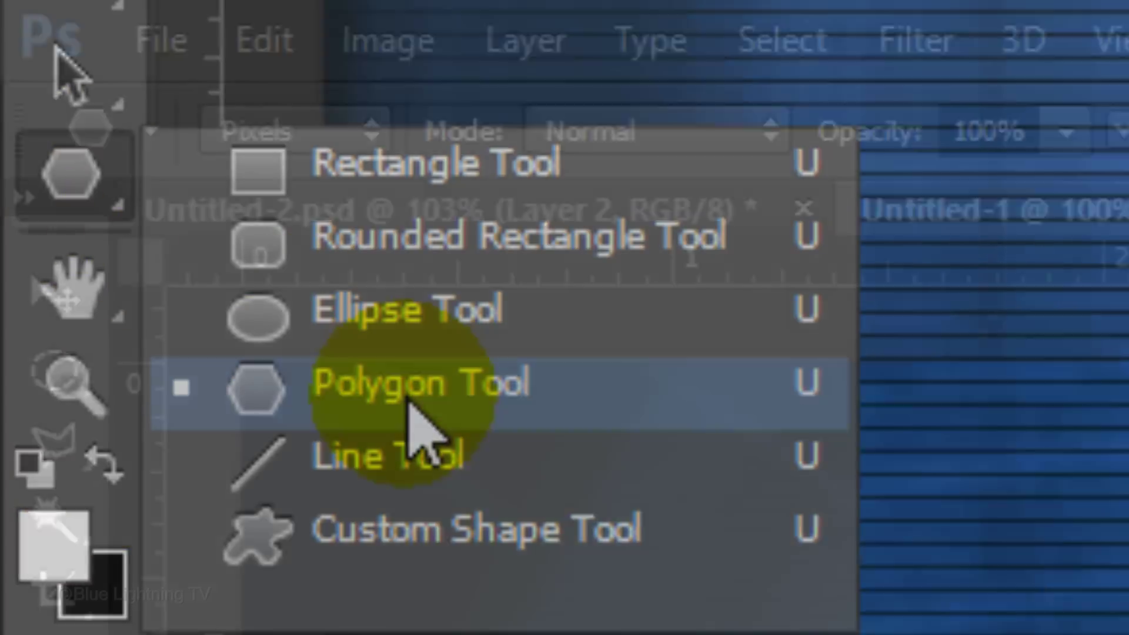
{"action": "left_click", "coordinate": [408, 401]}
{"action": "left_click", "coordinate": [353, 133]}
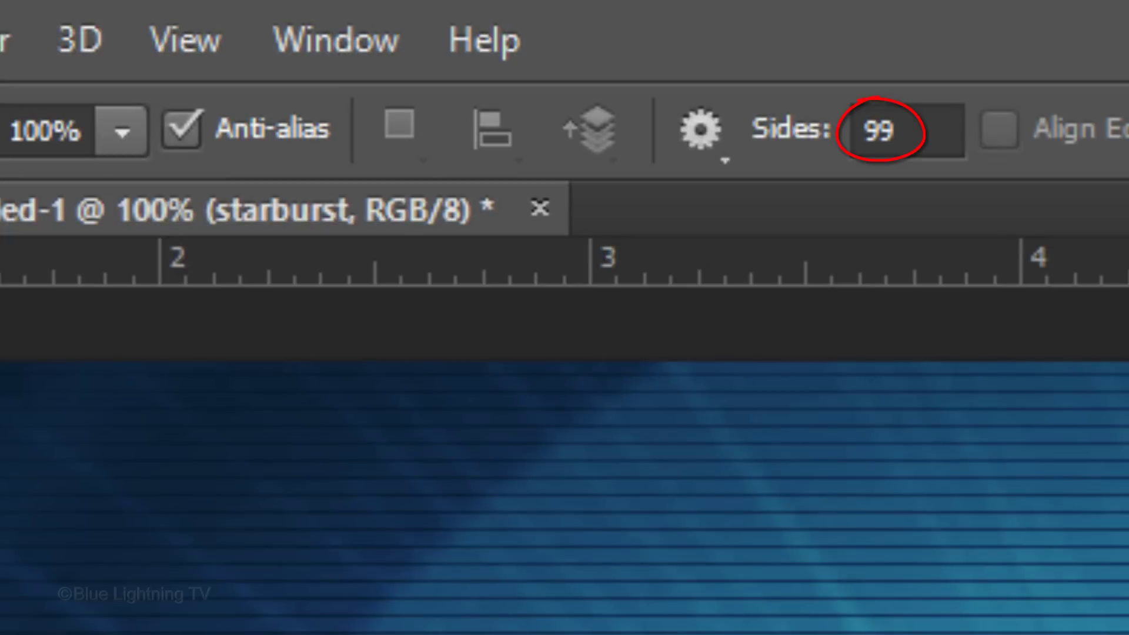
{"action": "left_click", "coordinate": [709, 132]}
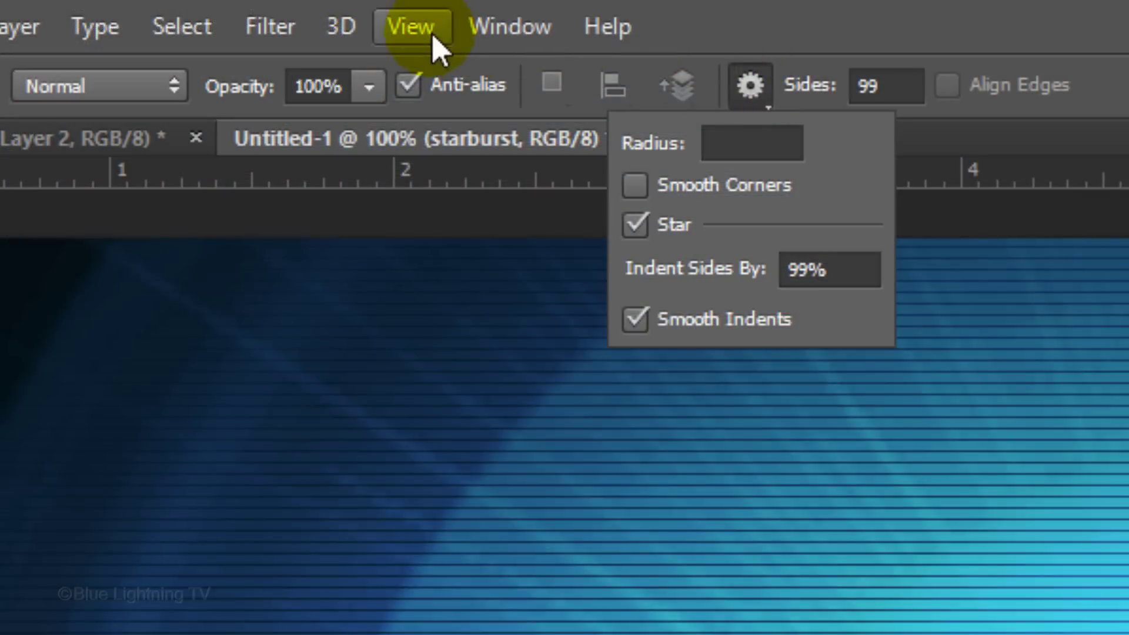
Add a 2-column, 2-row guide layout and drag a white starburst out from the centre
{"action": "left_click", "coordinate": [233, 11]}
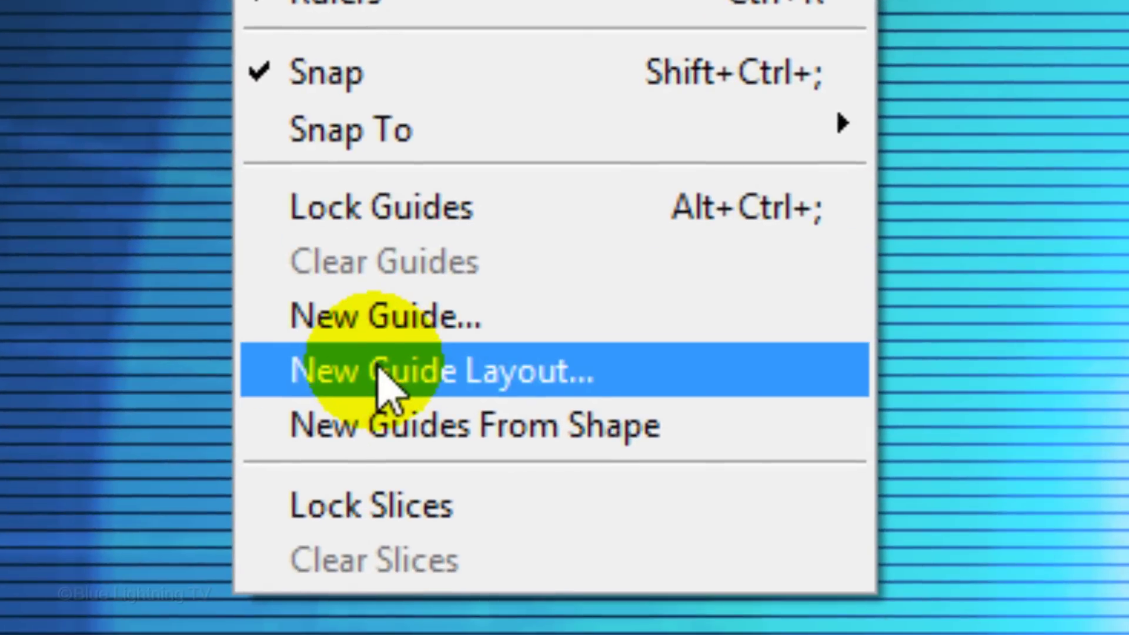
{"action": "left_click", "coordinate": [384, 378]}
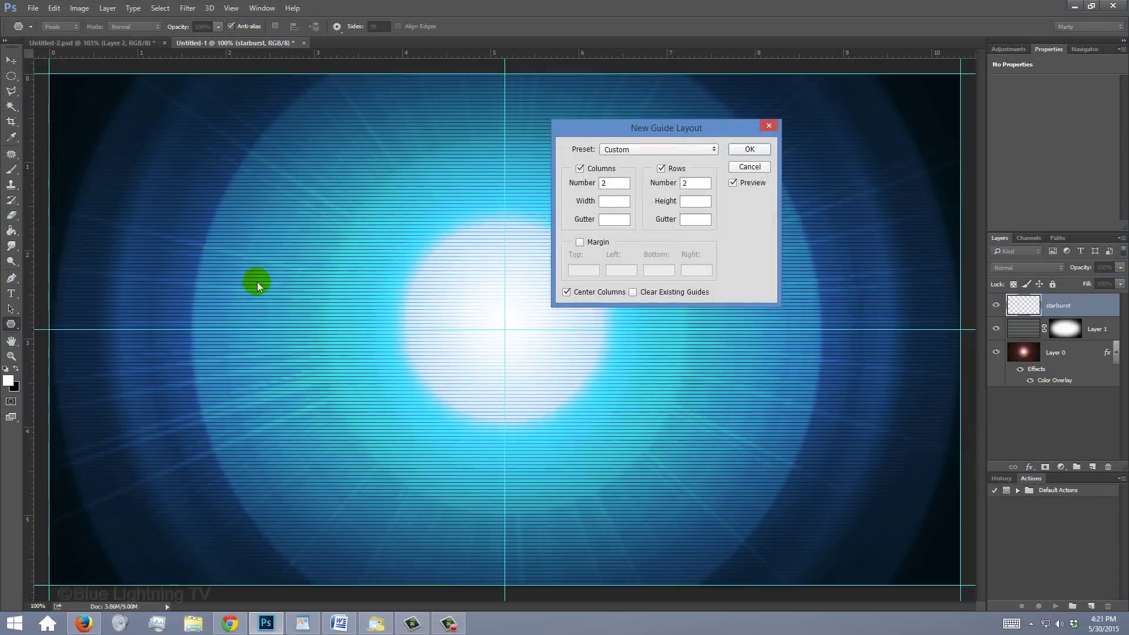
{"action": "key", "text": "Return"}
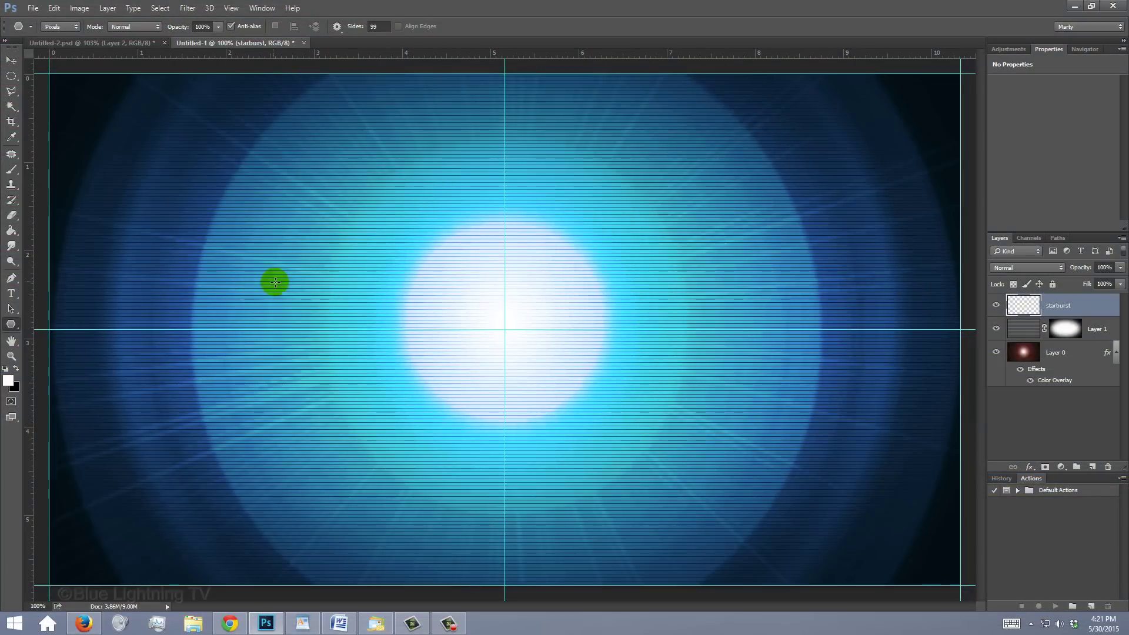
{"action": "mouse_move", "coordinate": [506, 330]}
{"action": "left_mouse_down"}
{"action": "mouse_move", "coordinate": [750, 84]}
{"action": "mouse_move", "coordinate": [751, 65]}
{"action": "left_mouse_up"}
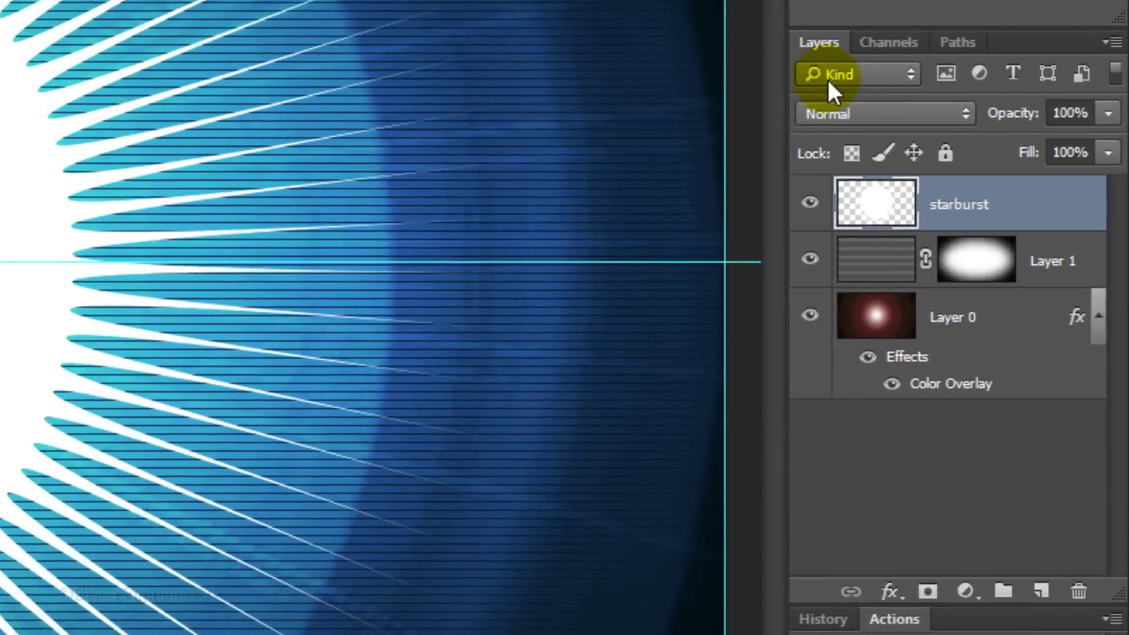
Set the starburst layer to Soft Light blend mode at 50% opacity
{"action": "left_click", "coordinate": [1019, 269]}
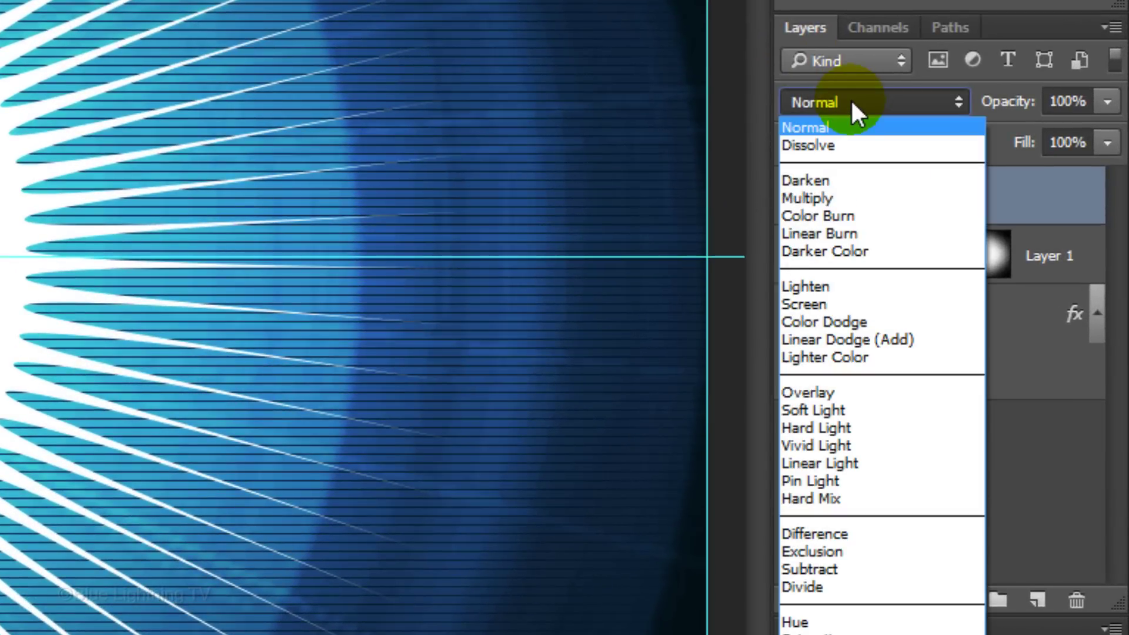
{"action": "left_click", "coordinate": [835, 409]}
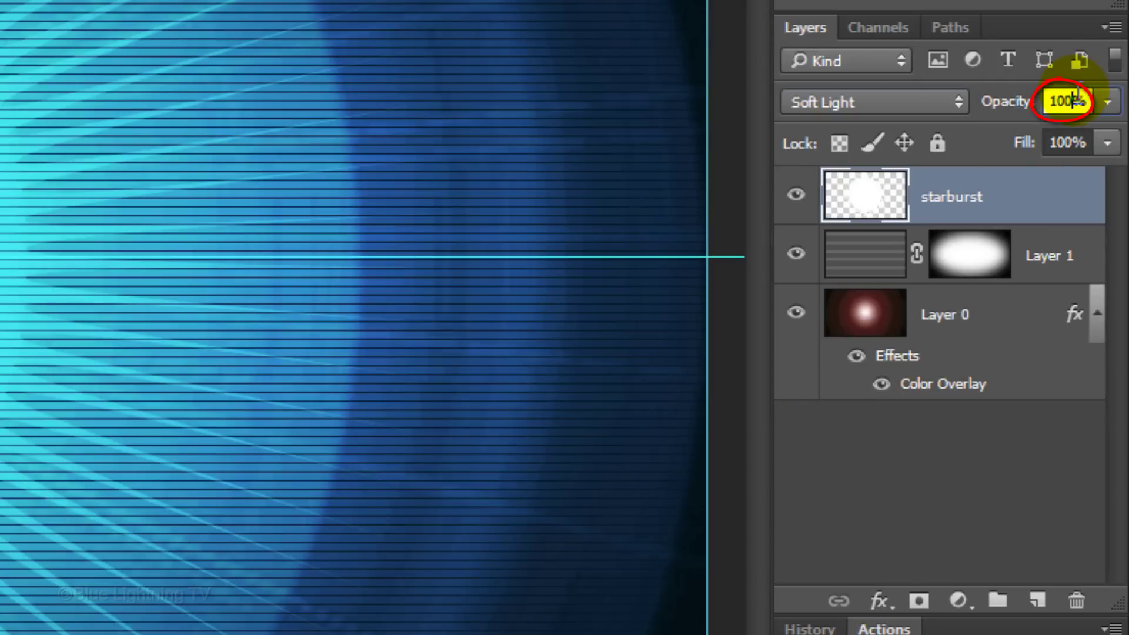
{"action": "type", "text": "50"}
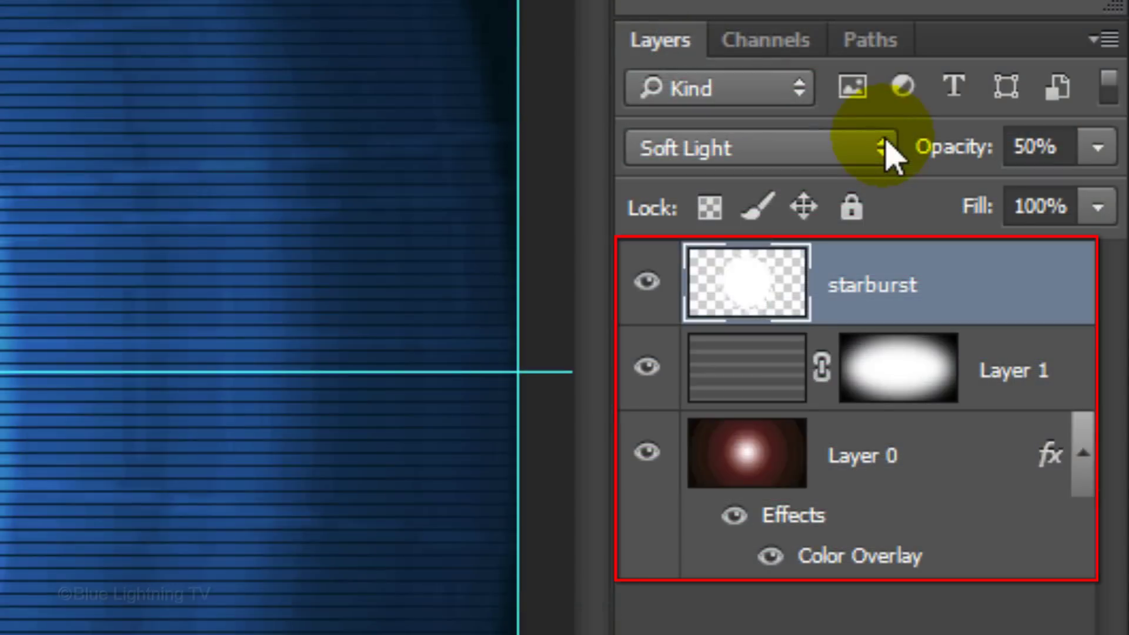
Select the starburst, striped and Layer 0 layers, group them, and name the group 'Bkg'
{"action": "key", "text": "shift"}
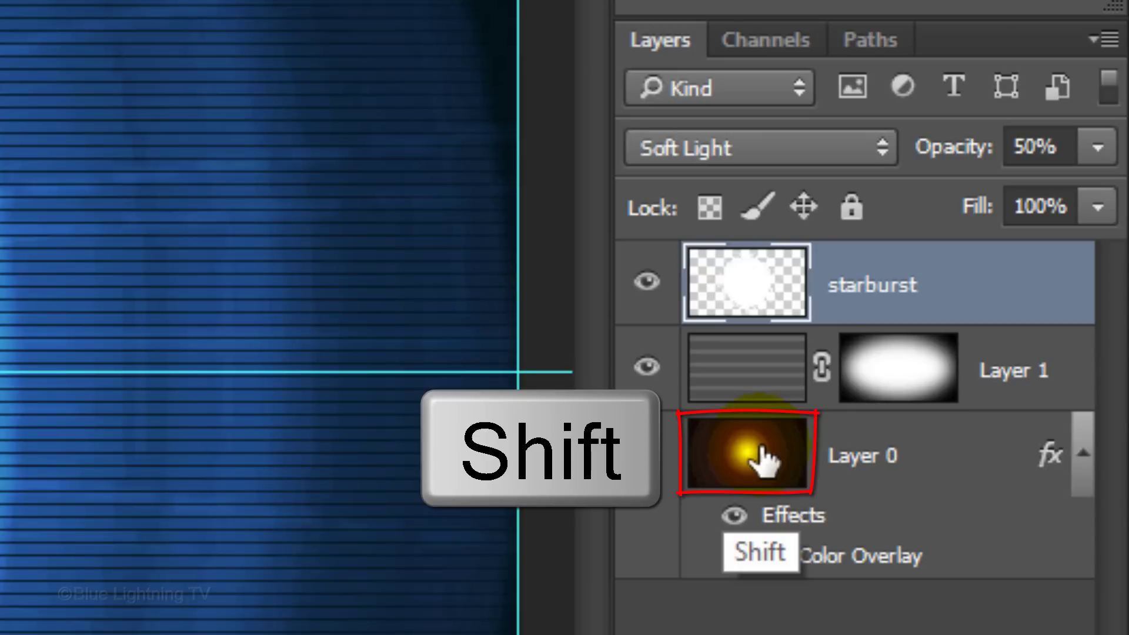
{"action": "left_click", "coordinate": [758, 459], "text": "shift"}
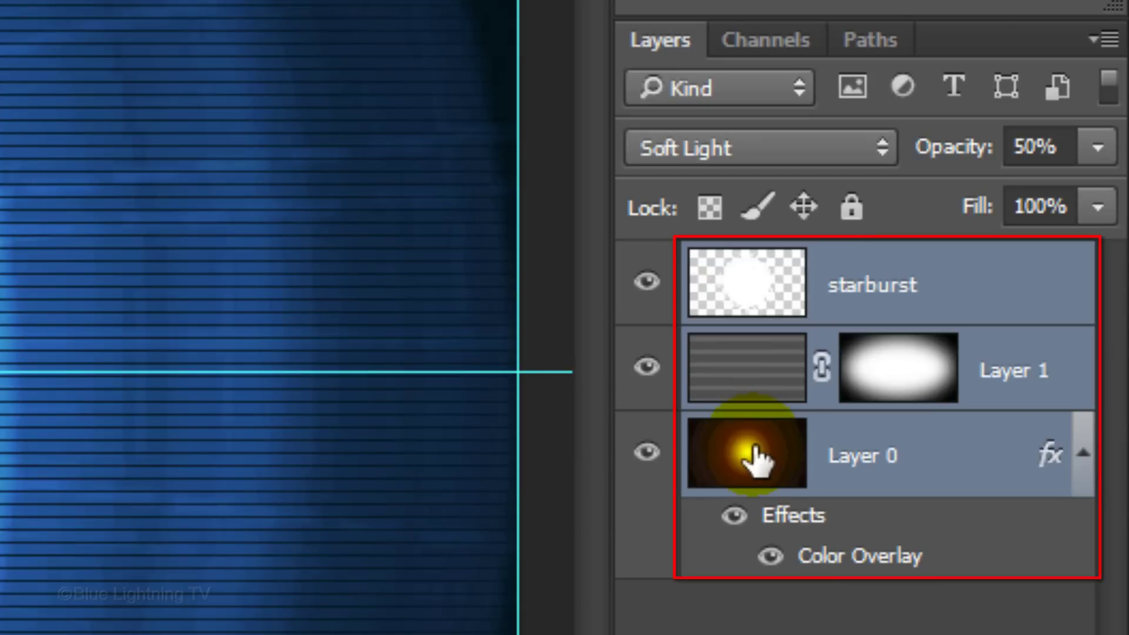
{"action": "key", "text": "ctrl+g"}
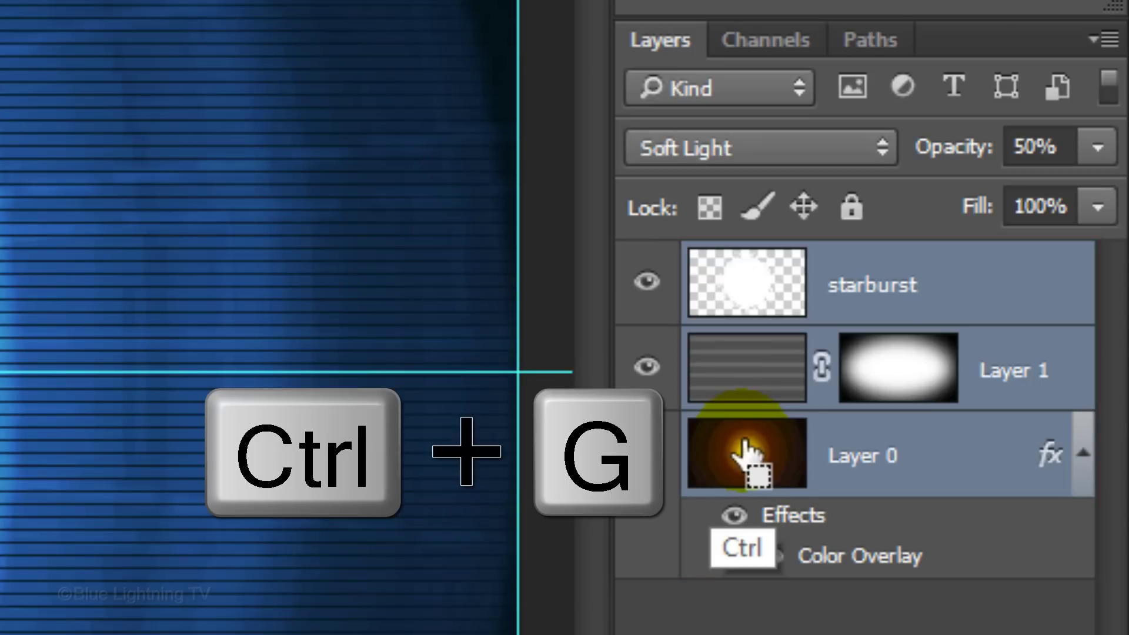
{"action": "key", "text": "ctrl+g"}
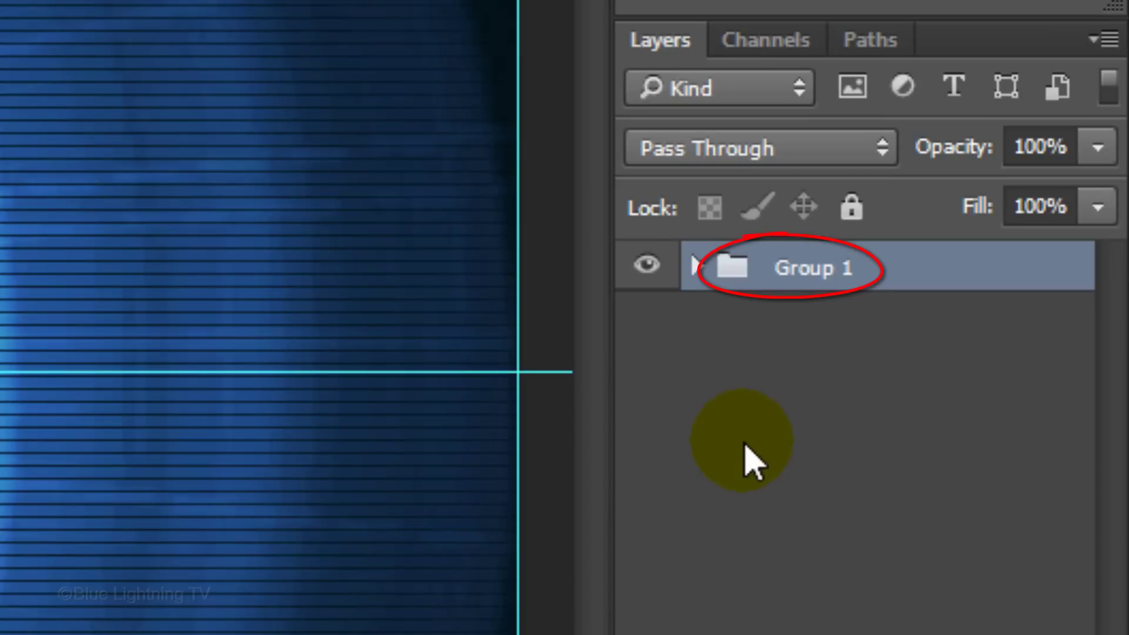
{"action": "double_click", "coordinate": [820, 269]}
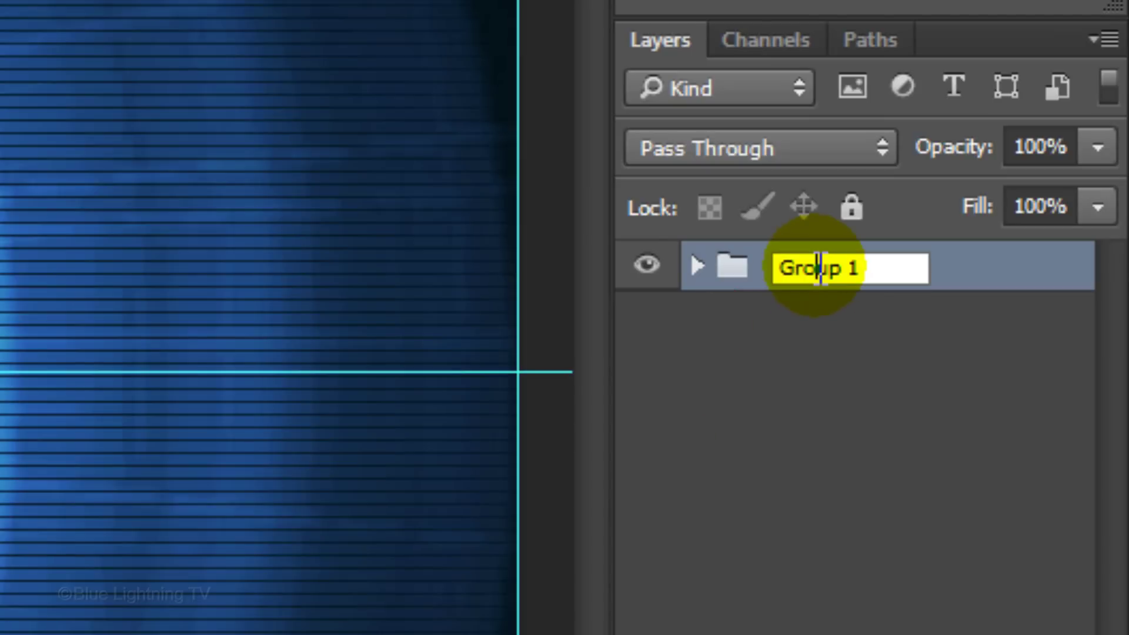
{"action": "type", "text": "B"}
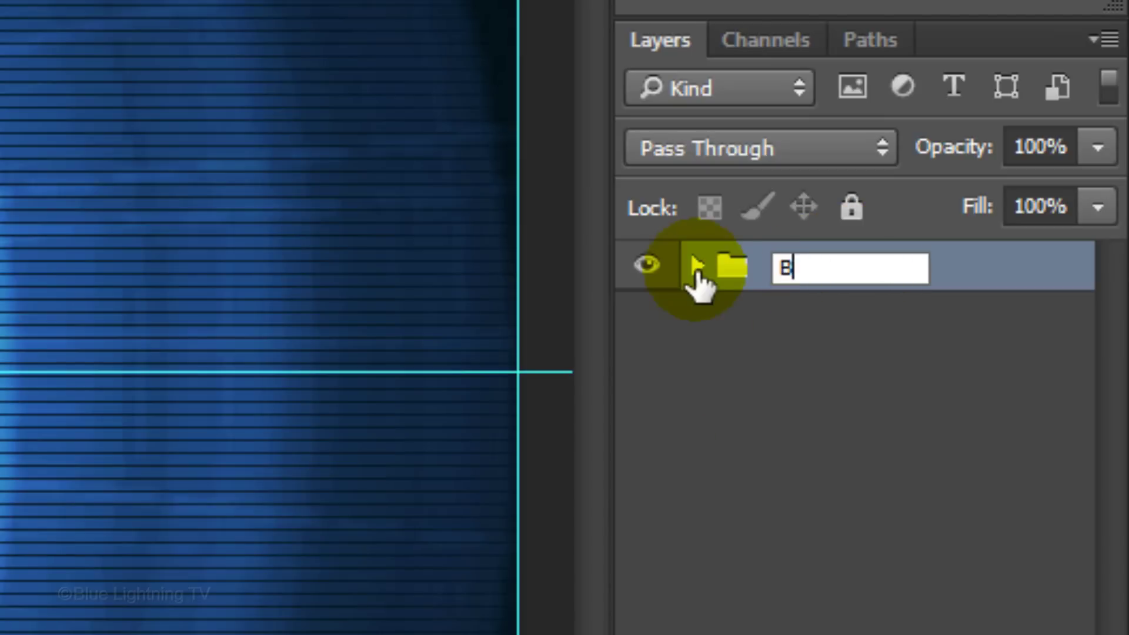
{"action": "type", "text": "kg"}
{"action": "key", "text": "Return"}
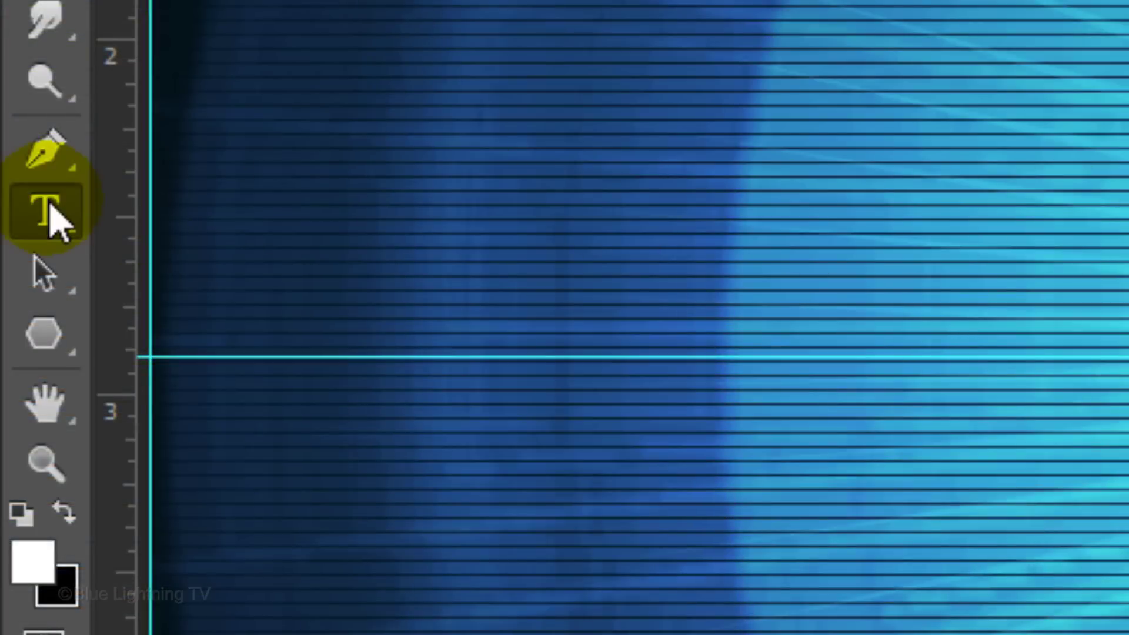
Pick the Horizontal Type tool with Great Lakes NF Regular at 100 pt
{"action": "left_click_drag", "start_coordinate": [53, 216], "coordinate": [264, 214]}
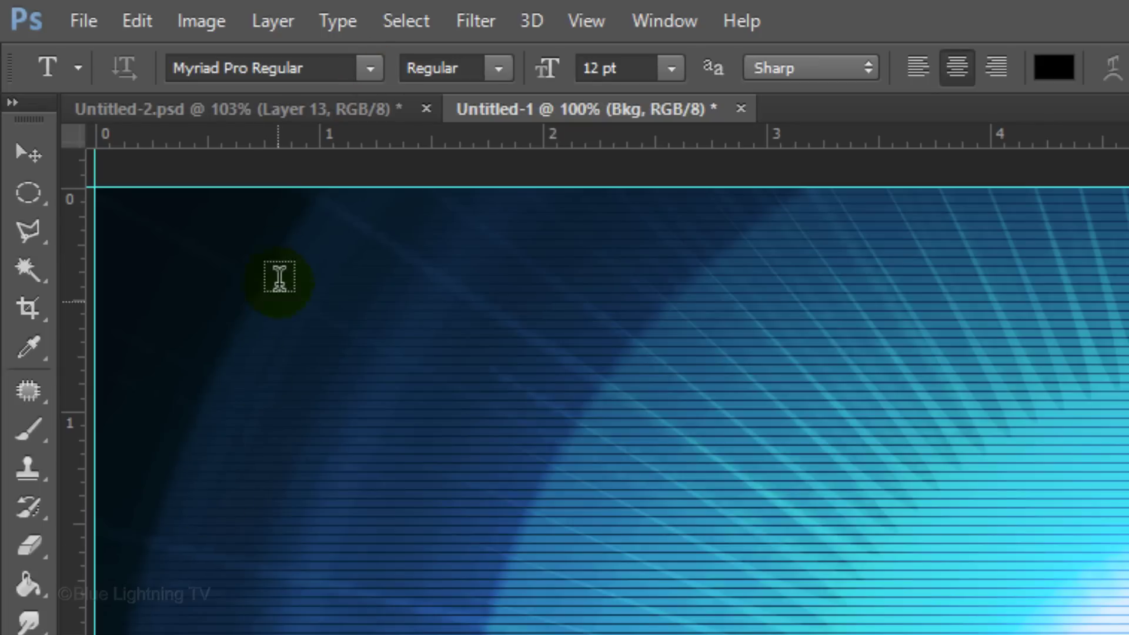
{"action": "left_click", "coordinate": [304, 68]}
{"action": "type", "text": "reat"}
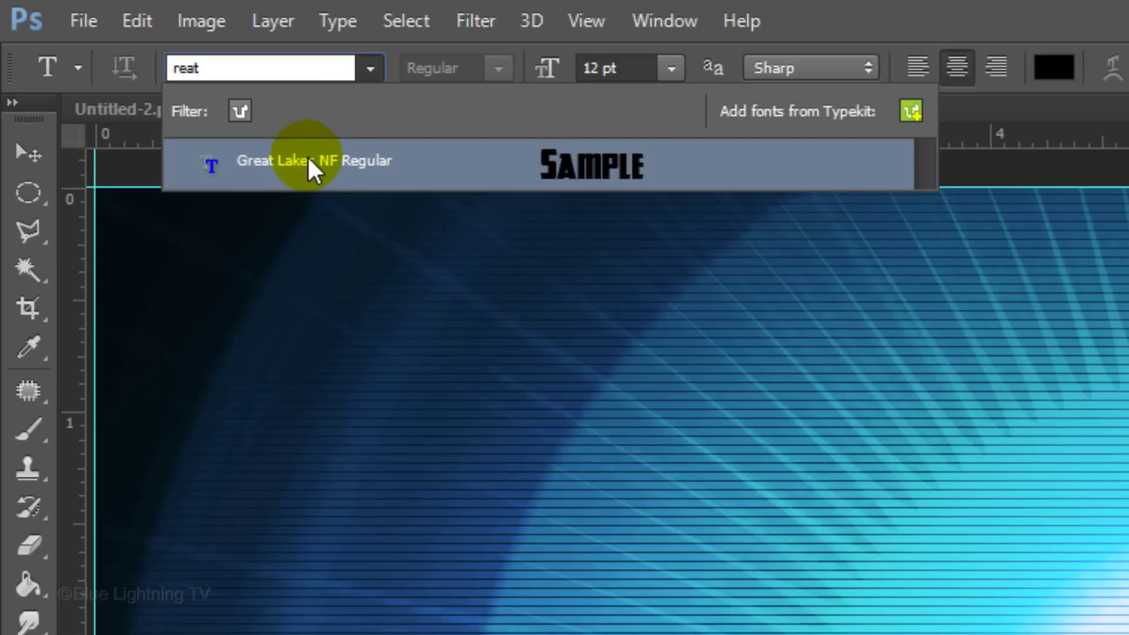
{"action": "left_click", "coordinate": [308, 159]}
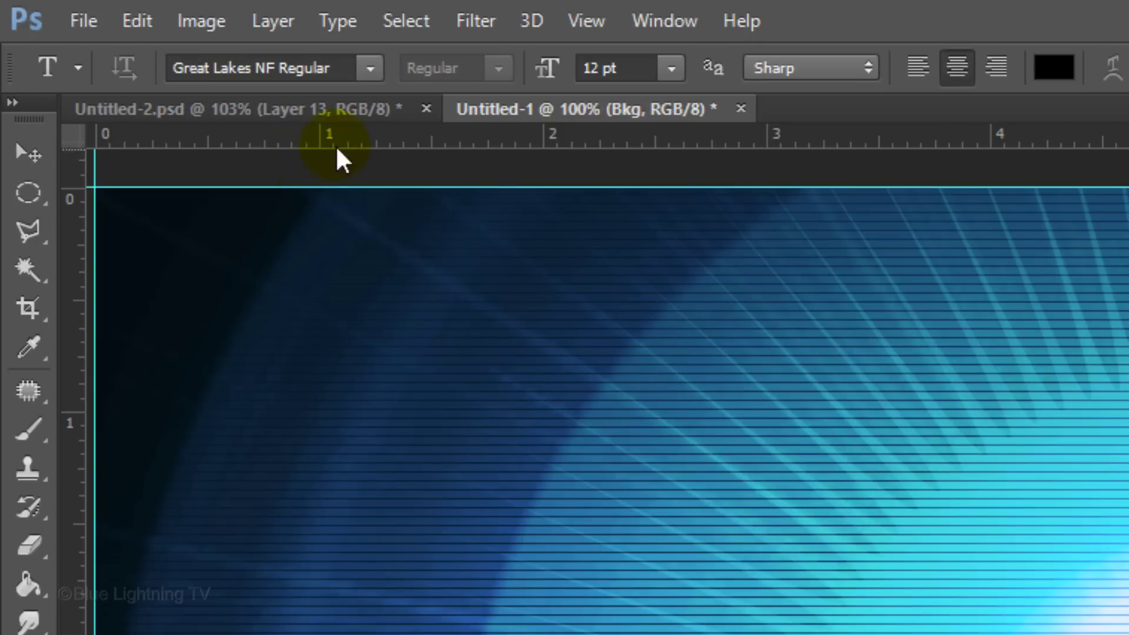
{"action": "left_click", "coordinate": [605, 67]}
{"action": "type", "text": "100"}
{"action": "key", "text": "Return"}
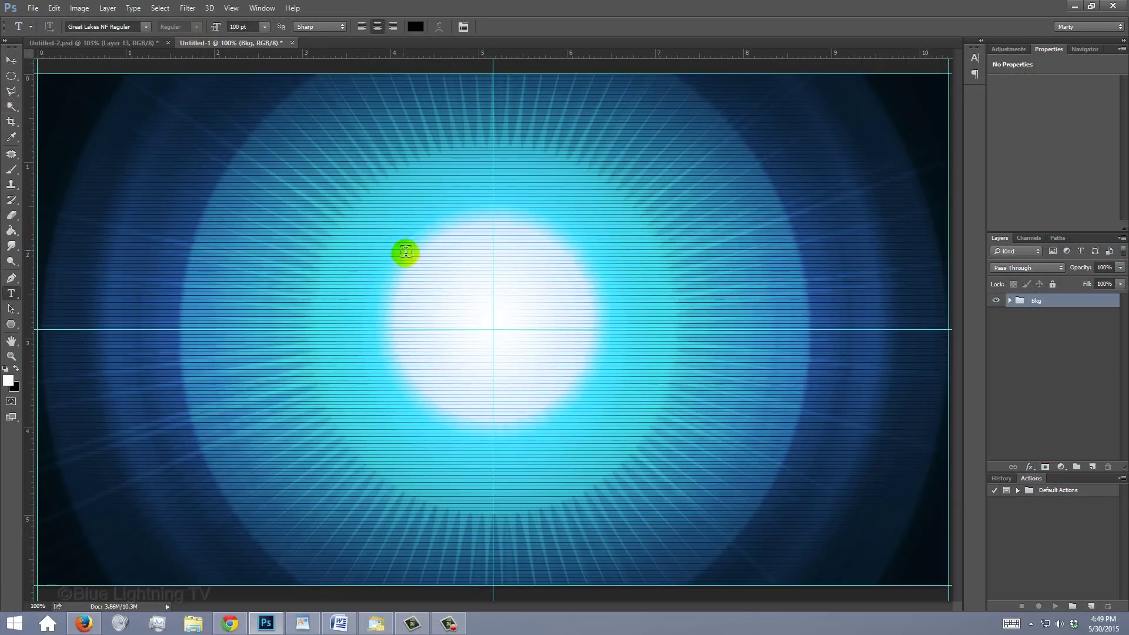
Type UNIVERSAL at the canvas centre and resize it to 75 pt
{"action": "left_click", "coordinate": [491, 298]}
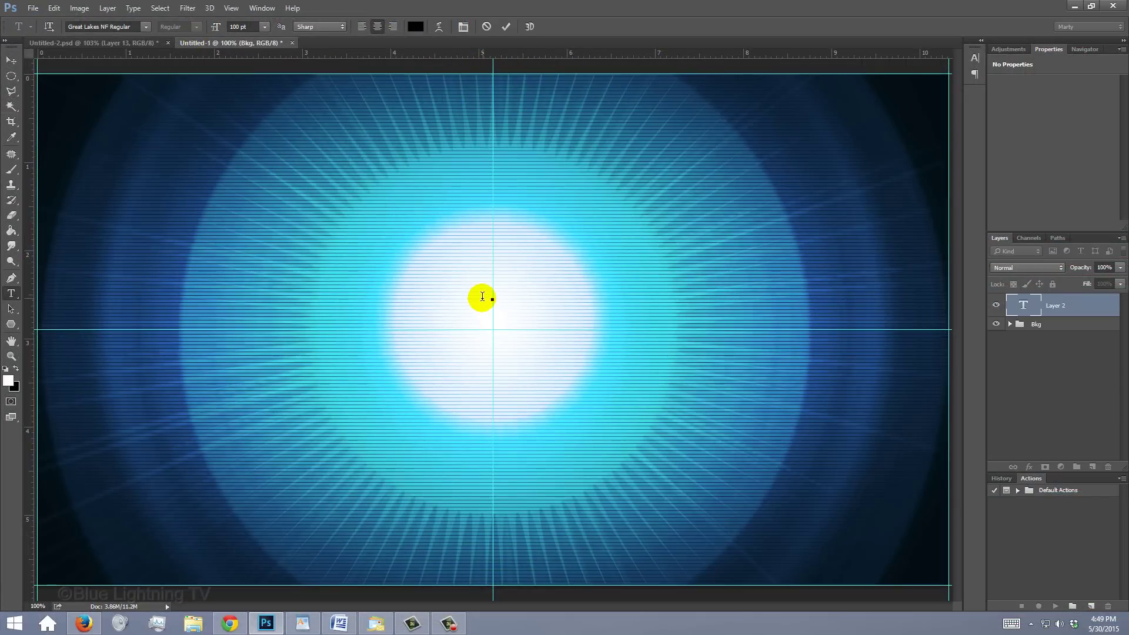
{"action": "type", "text": "UNIV"}
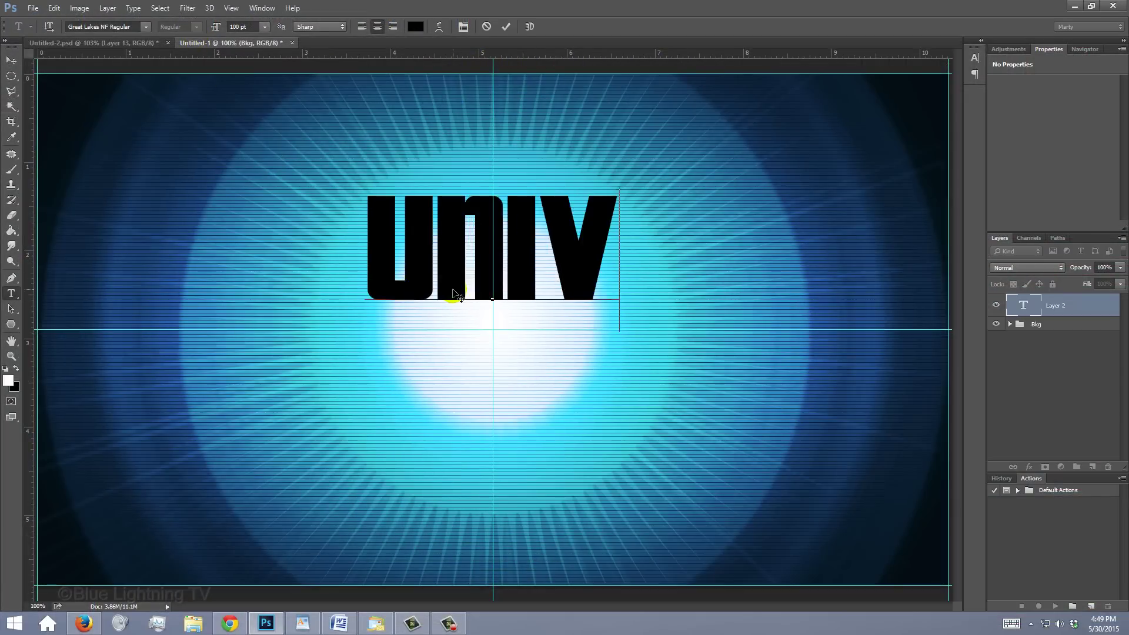
{"action": "type", "text": "ERSAL"}
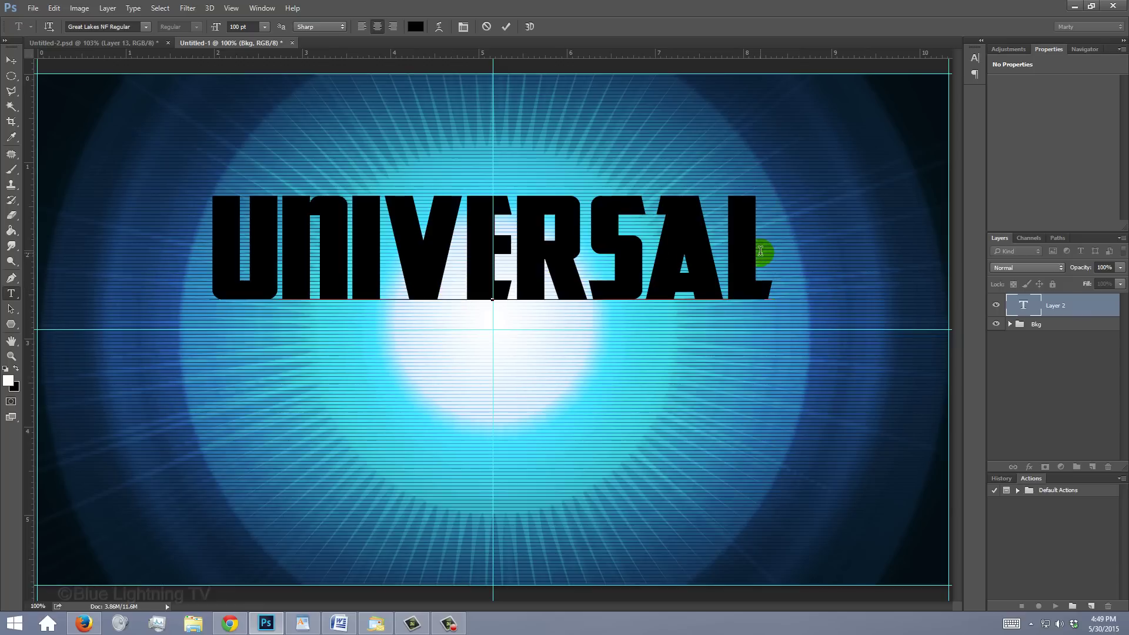
{"action": "left_click_drag", "start_coordinate": [773, 264], "coordinate": [202, 225]}
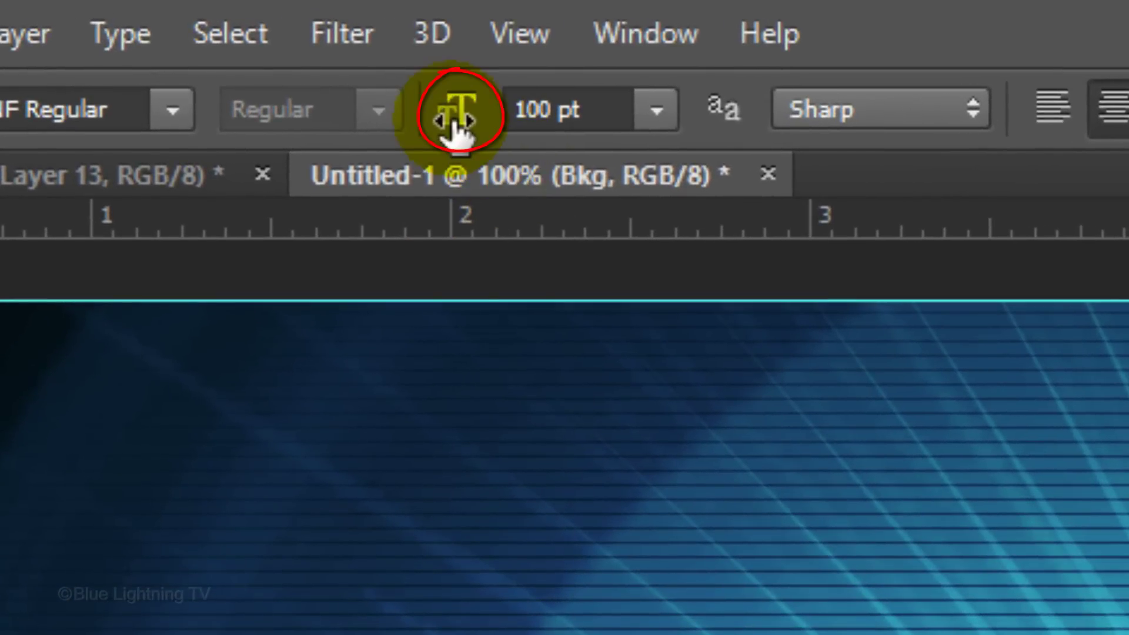
{"action": "mouse_move", "coordinate": [456, 120]}
{"action": "left_mouse_down"}
{"action": "mouse_move", "coordinate": [379, 131]}
{"action": "mouse_move", "coordinate": [395, 123]}
{"action": "left_mouse_up"}
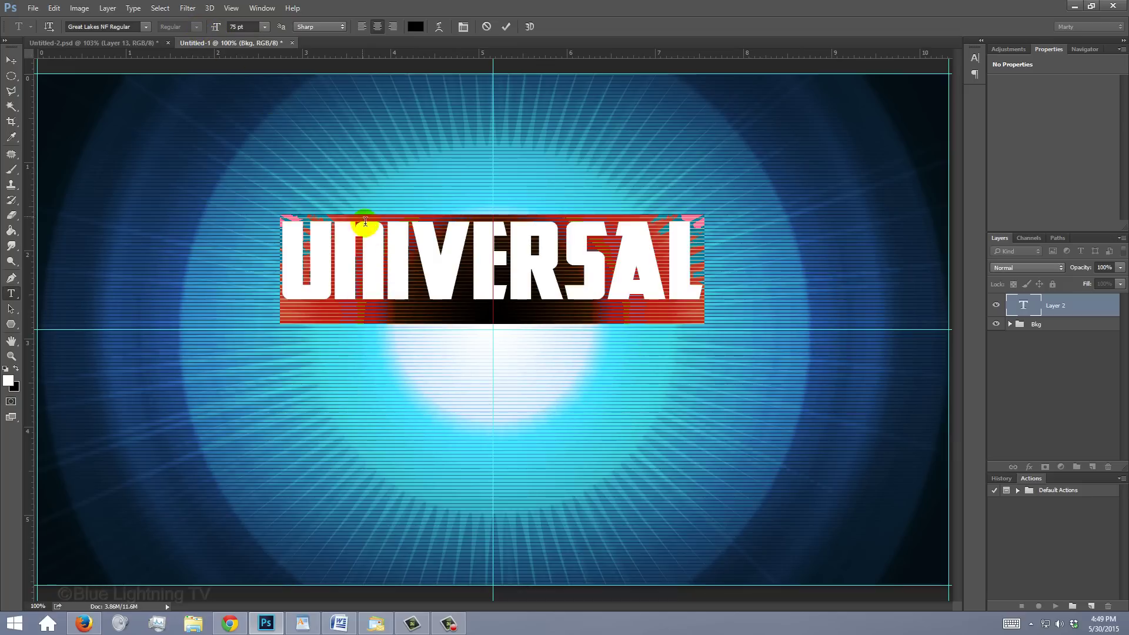
Widen the letter spacing after N and tighten the gap between A and L
{"action": "left_click", "coordinate": [385, 250]}
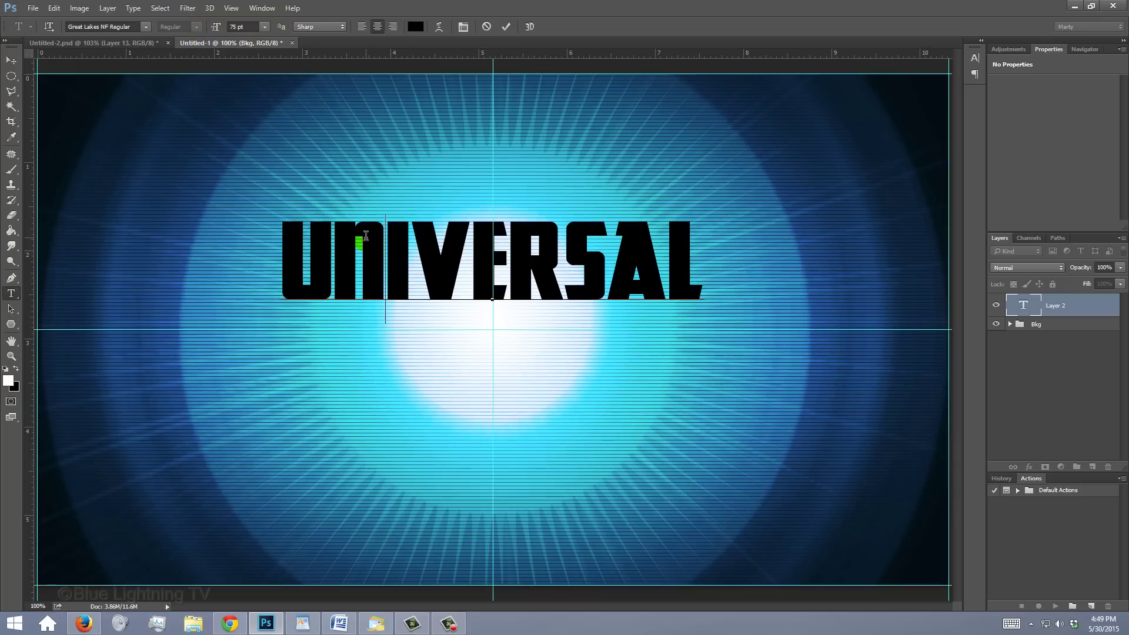
{"action": "key", "text": "alt"}
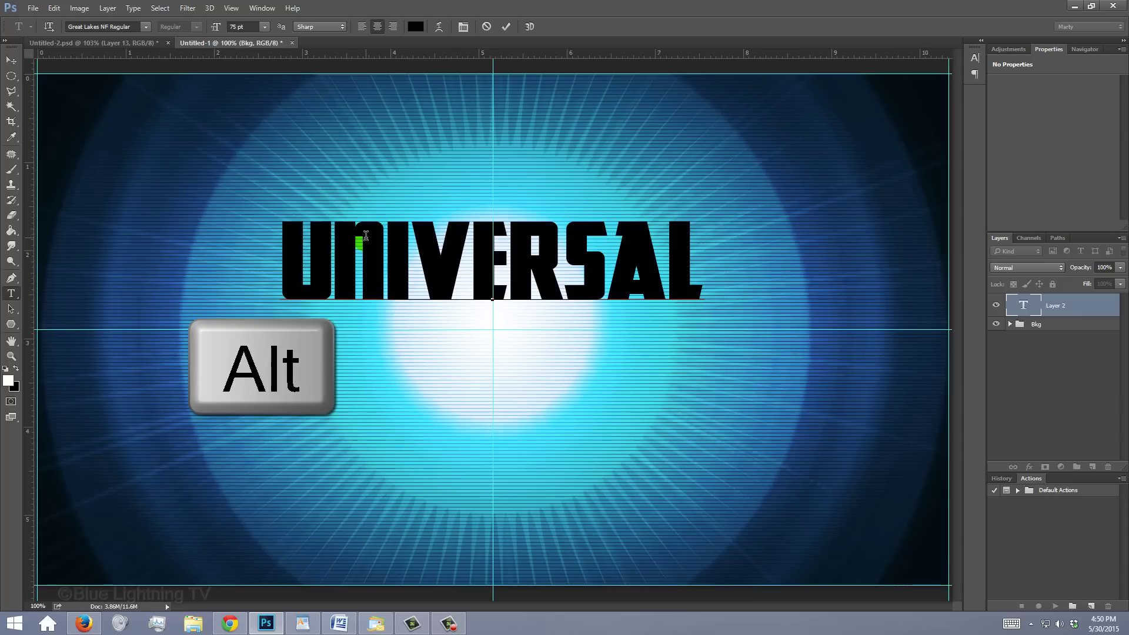
{"action": "key", "text": "alt+Left"}
{"action": "key", "text": "alt+Right"}
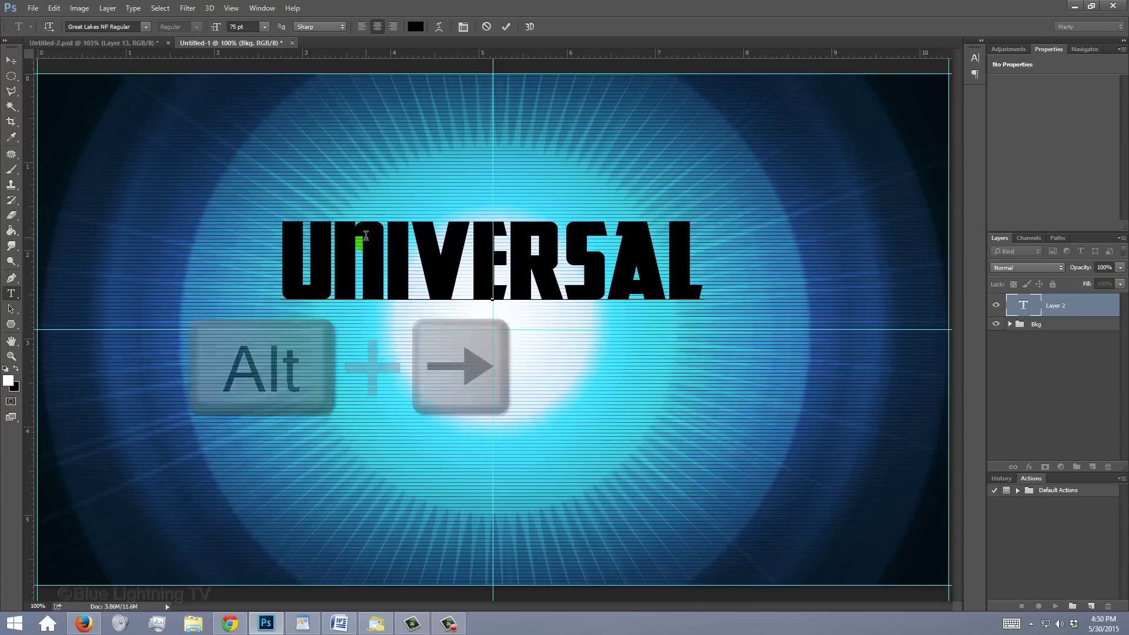
{"action": "key", "text": "alt+Right"}
{"action": "key", "text": "alt+Right"}
{"action": "key", "text": "alt+Right"}
{"action": "key", "text": "alt+Right"}
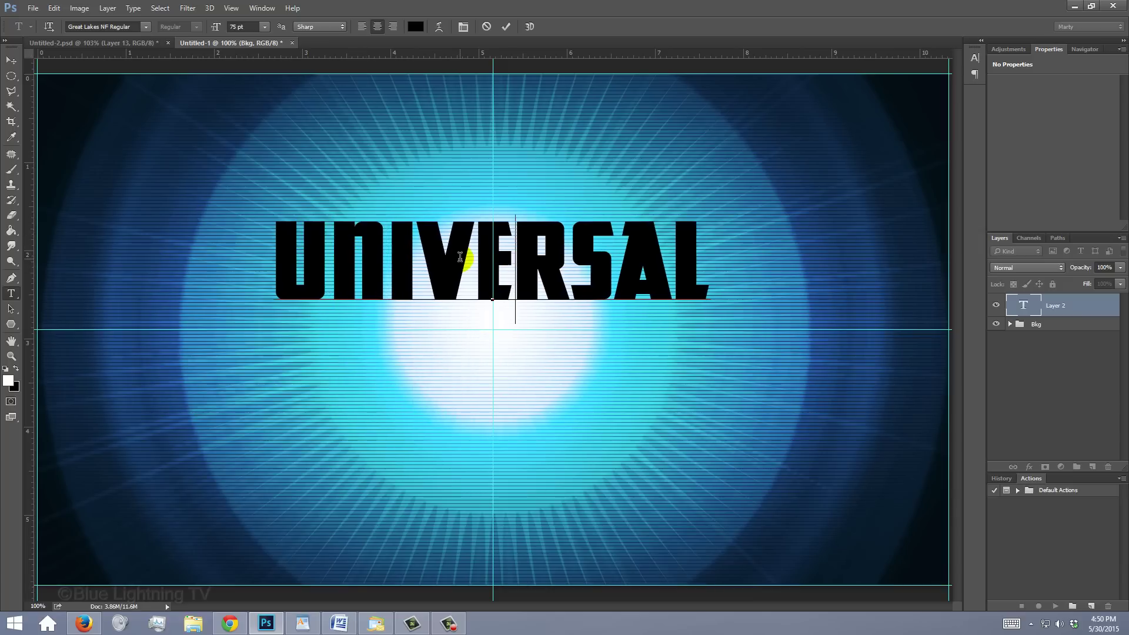
{"action": "left_click", "coordinate": [673, 261]}
{"action": "key", "text": "alt+Left"}
{"action": "key", "text": "alt+Left"}
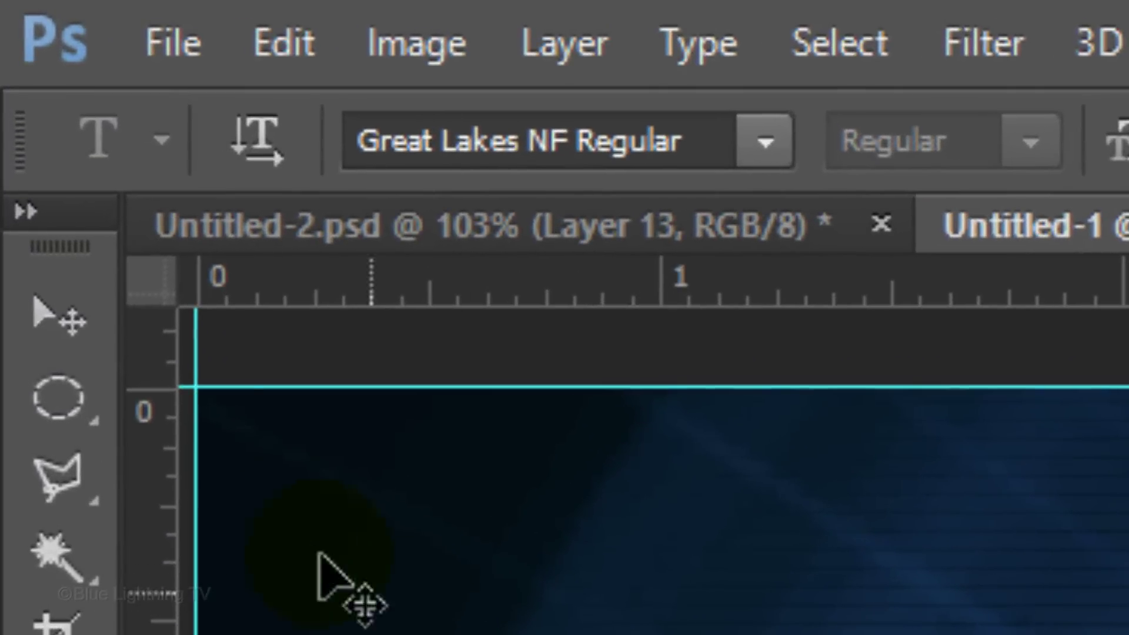
Commit the UNIVERSAL text by selecting the Move tool
{"action": "left_click", "coordinate": [12, 61]}
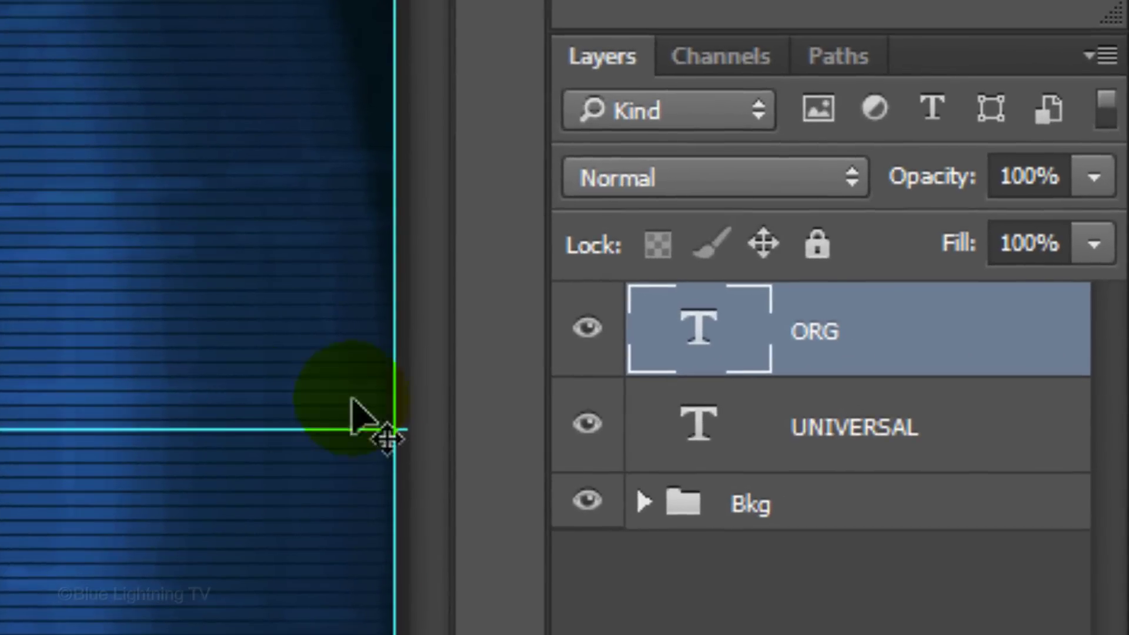
Move the UNIVERSAL and ORG text layers up together and scale them to about 86%
{"action": "left_click", "coordinate": [697, 430], "text": "shift"}
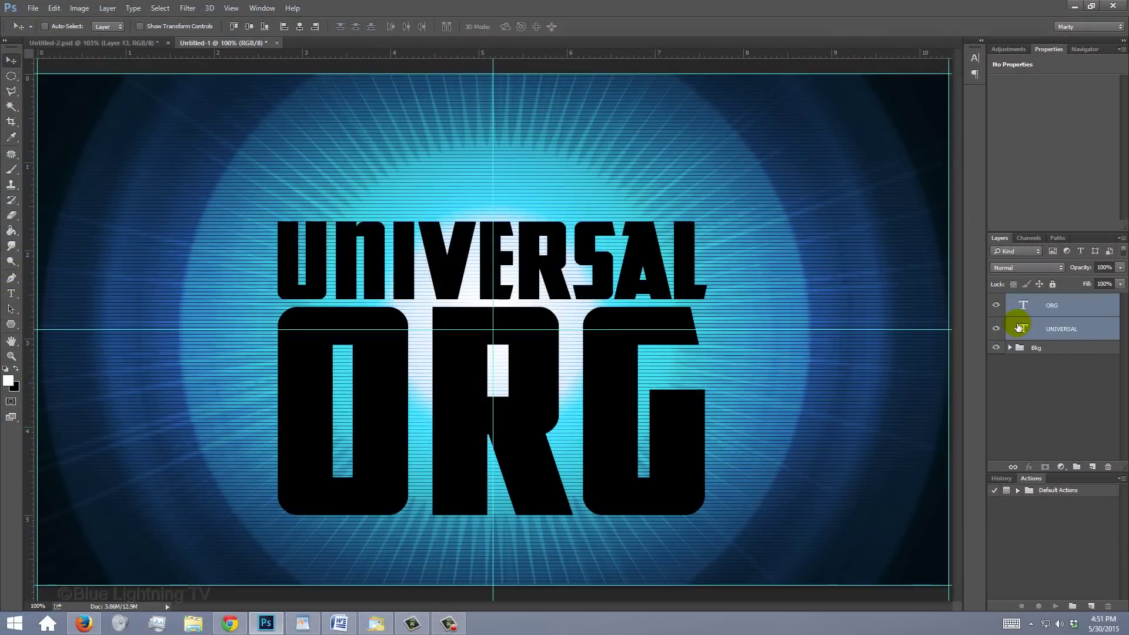
{"action": "key", "text": "ctrl+t"}
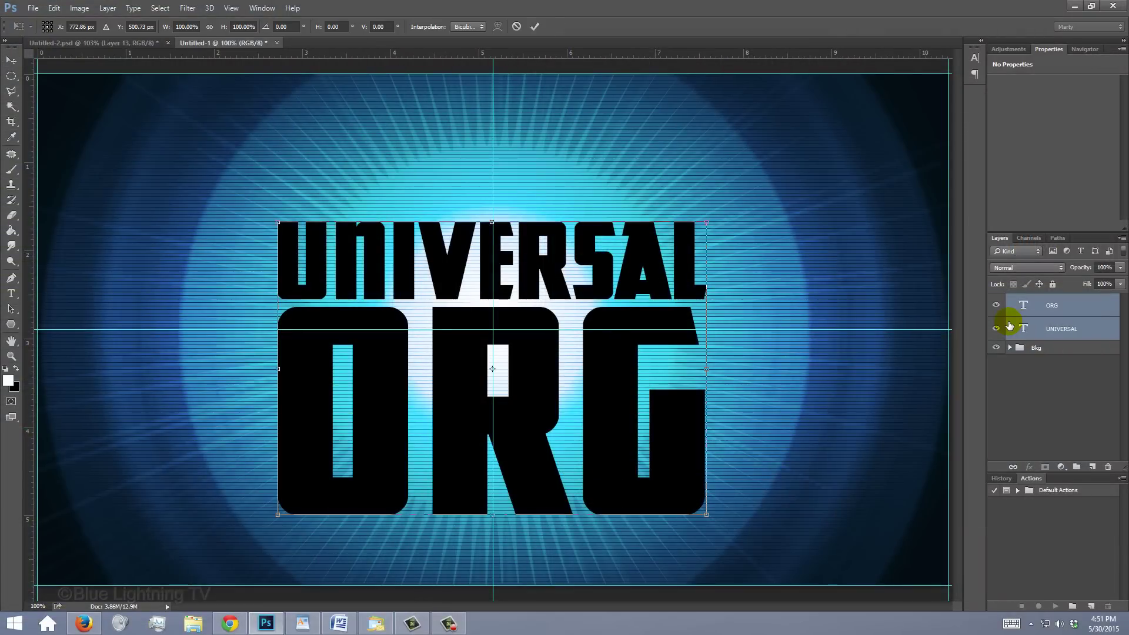
{"action": "left_click_drag", "start_coordinate": [531, 372], "coordinate": [534, 332]}
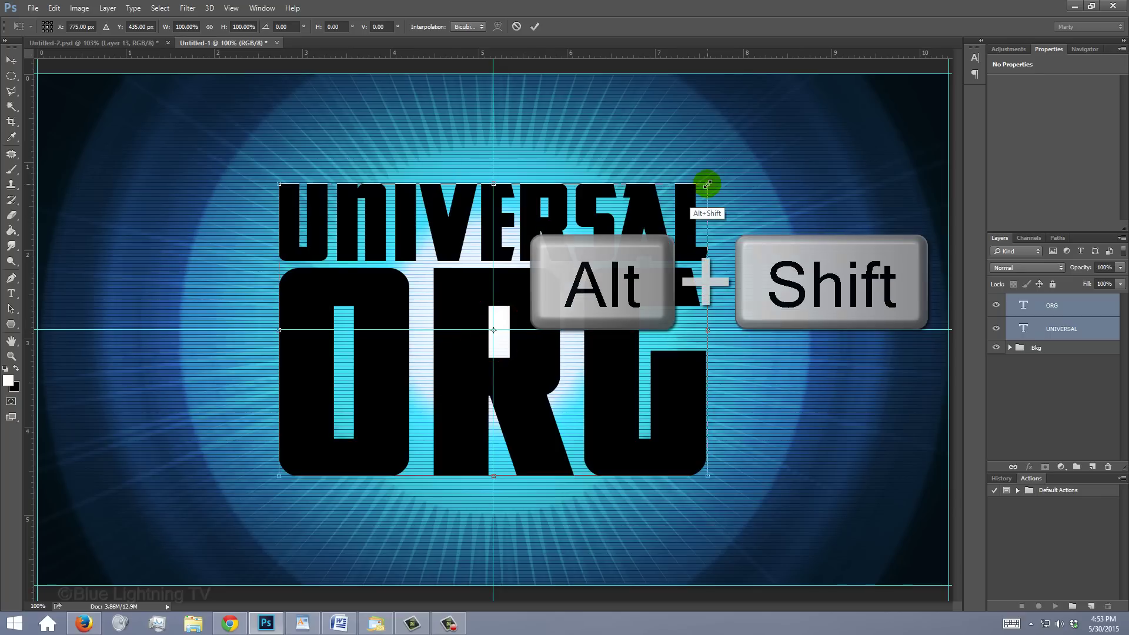
{"action": "left_click_drag", "start_coordinate": [708, 184], "coordinate": [676, 204]}
{"action": "key", "text": "Return"}
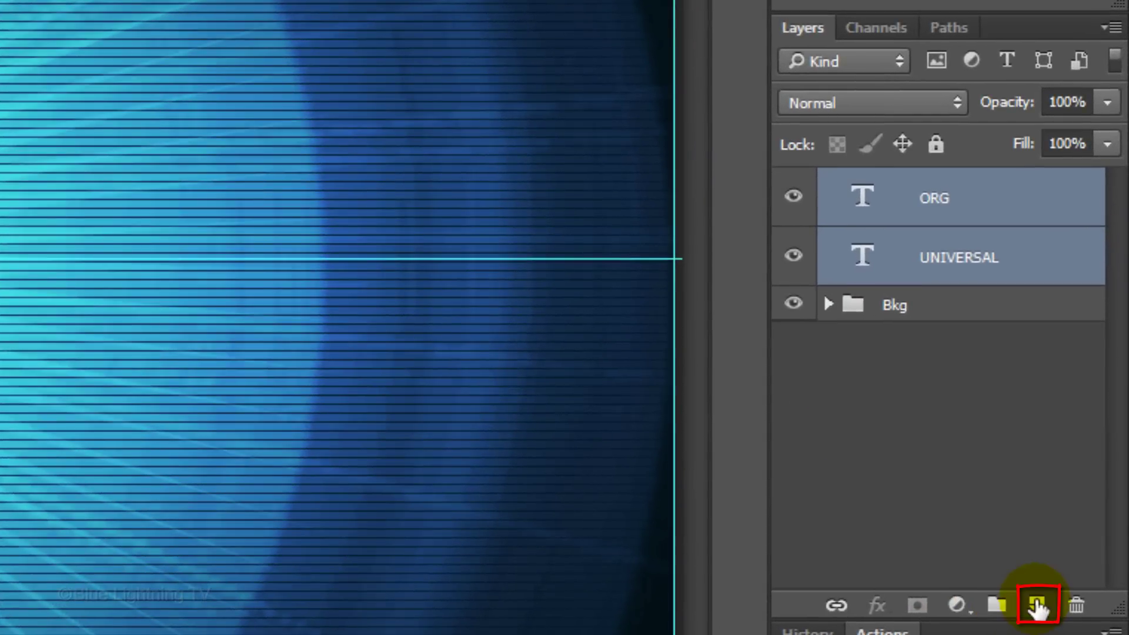
Add a new empty layer and choose the Polygon tool in Shape mode
{"action": "left_click", "coordinate": [1038, 607], "text": "ctrl"}
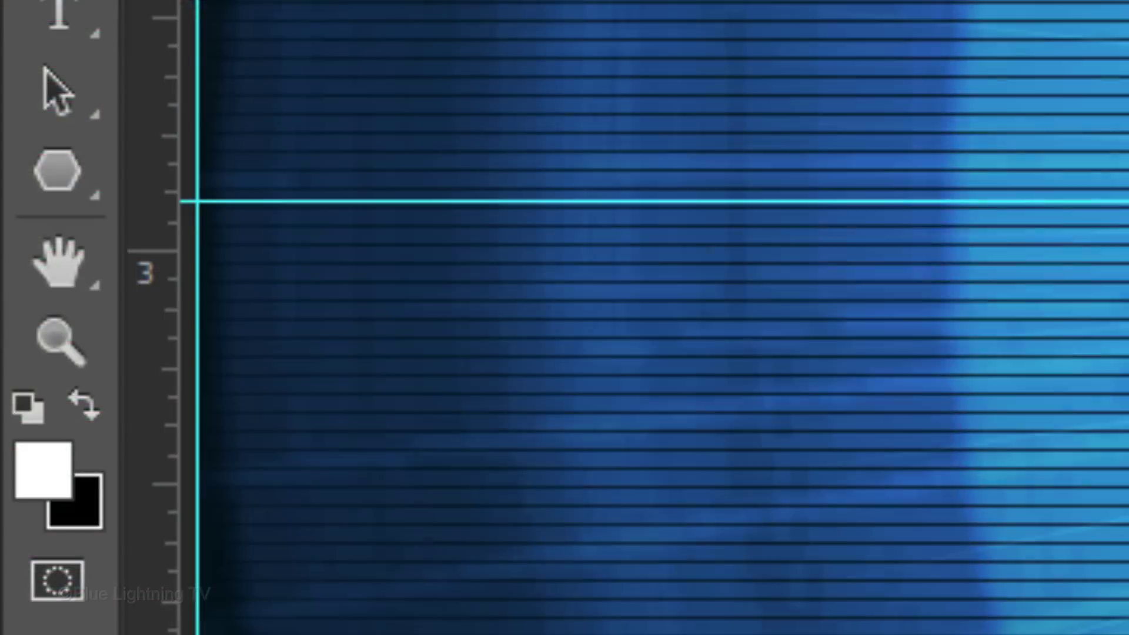
{"action": "left_click_drag", "start_coordinate": [56, 172], "coordinate": [180, 269]}
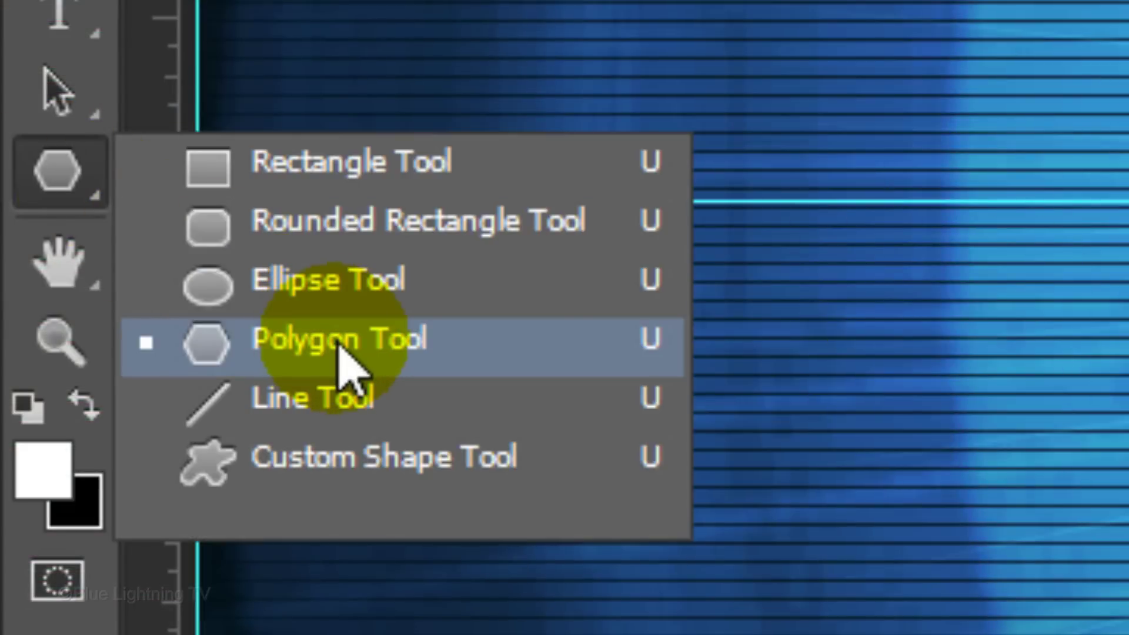
{"action": "left_click", "coordinate": [344, 362]}
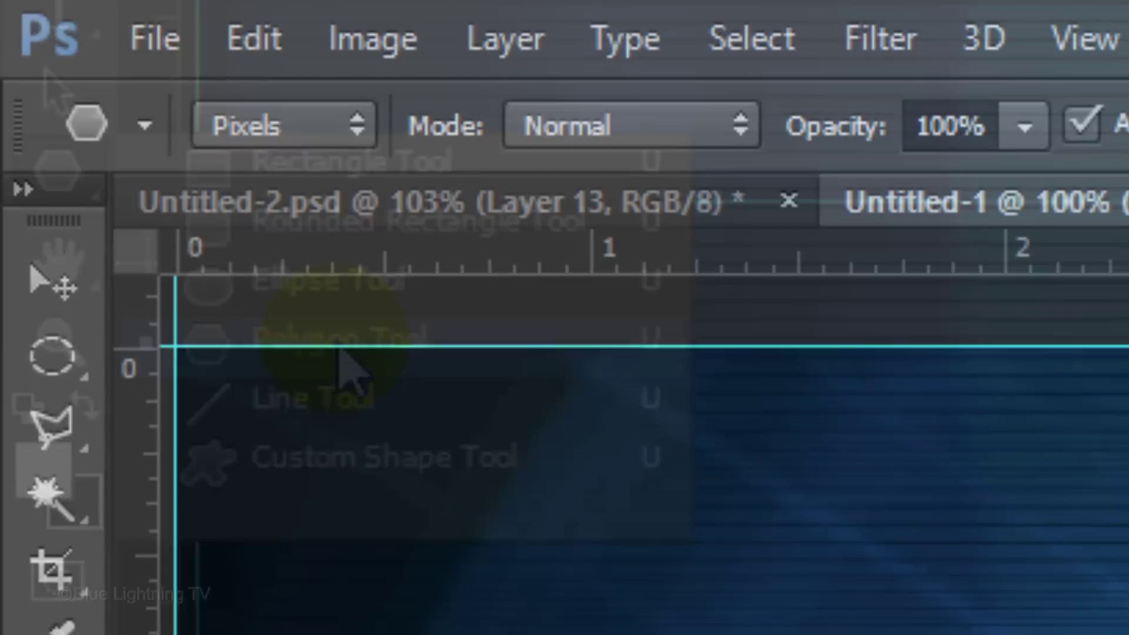
{"action": "left_click", "coordinate": [291, 137]}
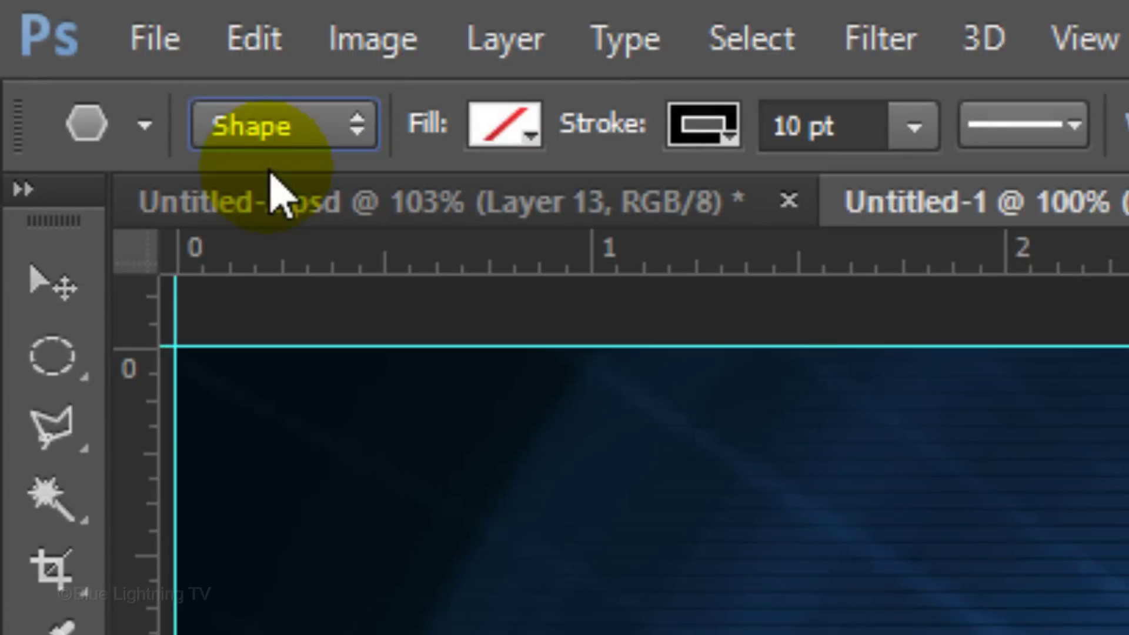
Set the polygon to no fill, a black 10 pt stroke, 3 sides and Star off
{"action": "left_click", "coordinate": [508, 151]}
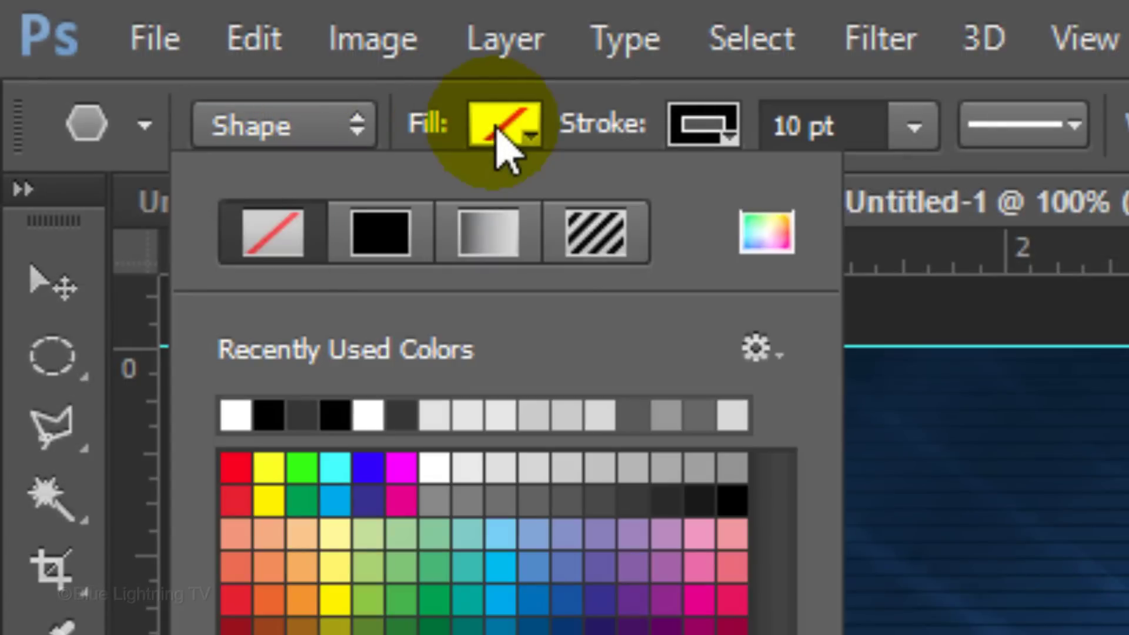
{"action": "left_click", "coordinate": [702, 133]}
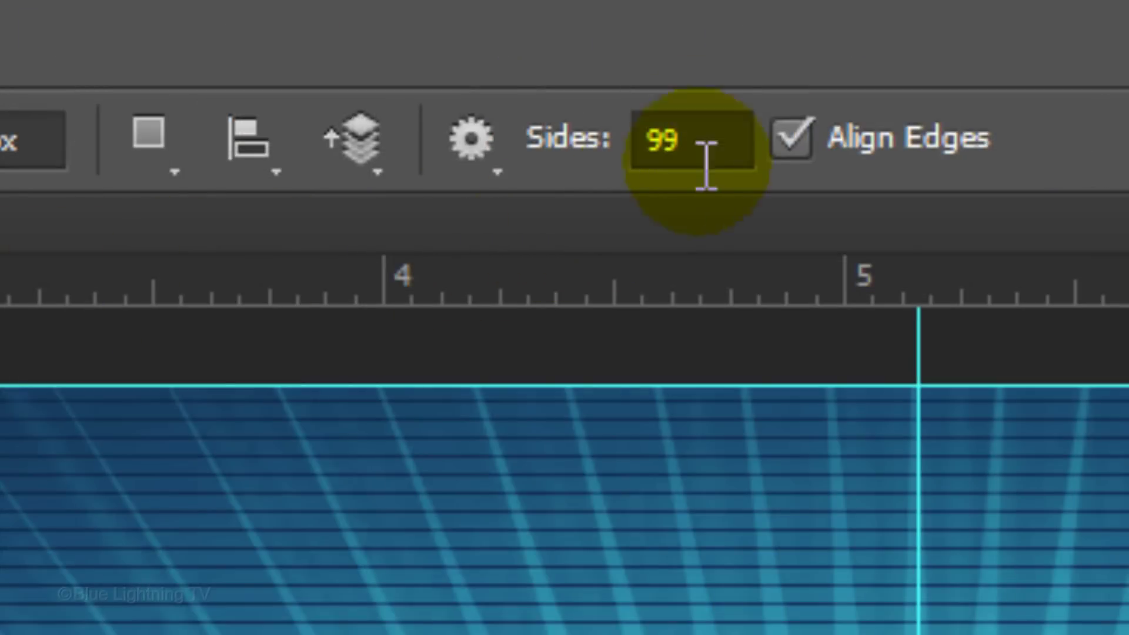
{"action": "double_click", "coordinate": [661, 139]}
{"action": "type", "text": "3"}
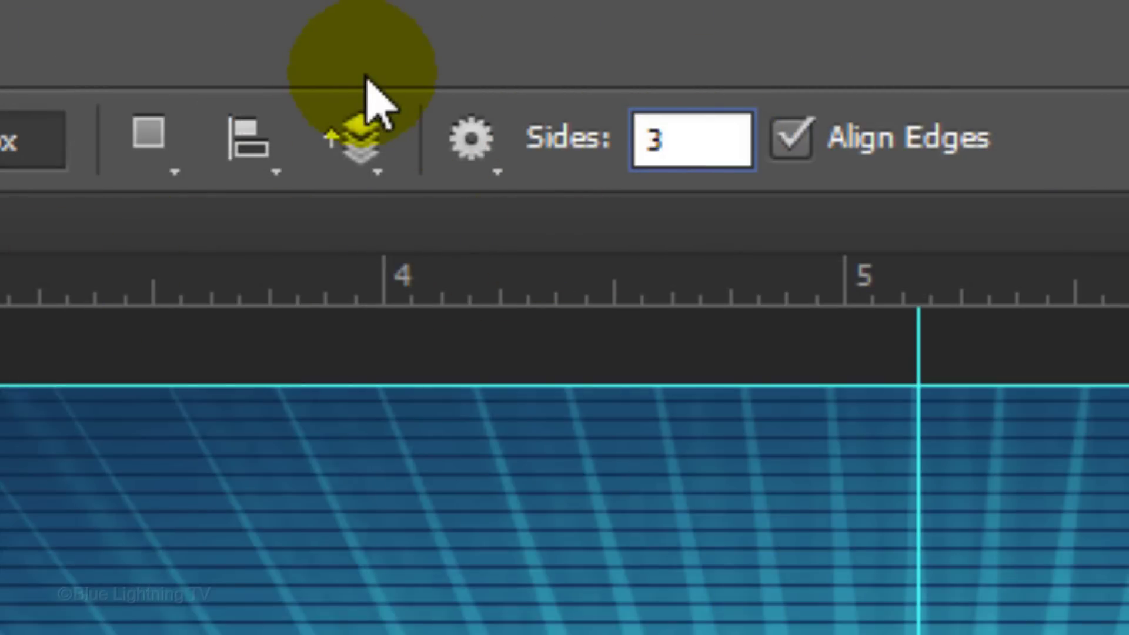
{"action": "left_click", "coordinate": [472, 142]}
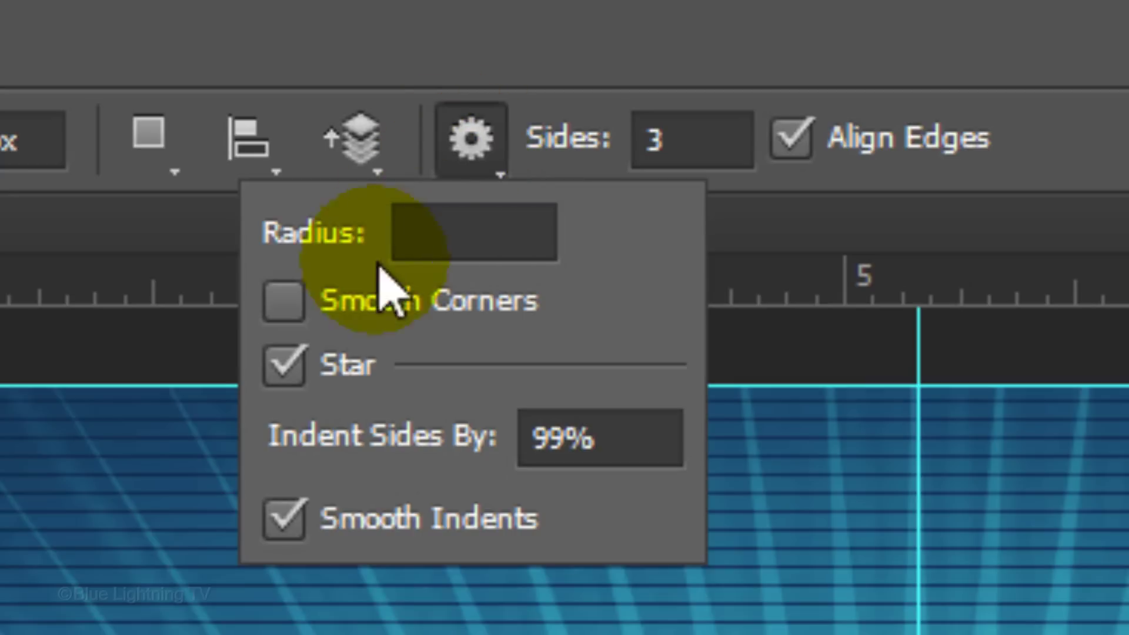
{"action": "left_click", "coordinate": [285, 367]}
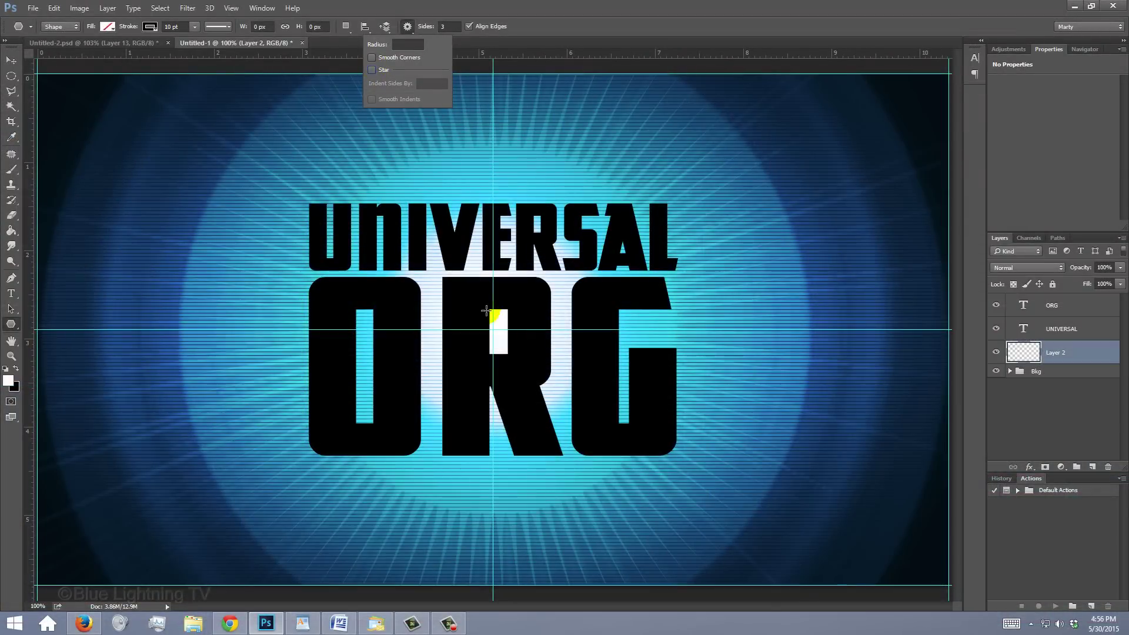
Draw an upright black triangle outline from the canvas centre over UNIVERSAL ORG
{"action": "left_click", "coordinate": [497, 329]}
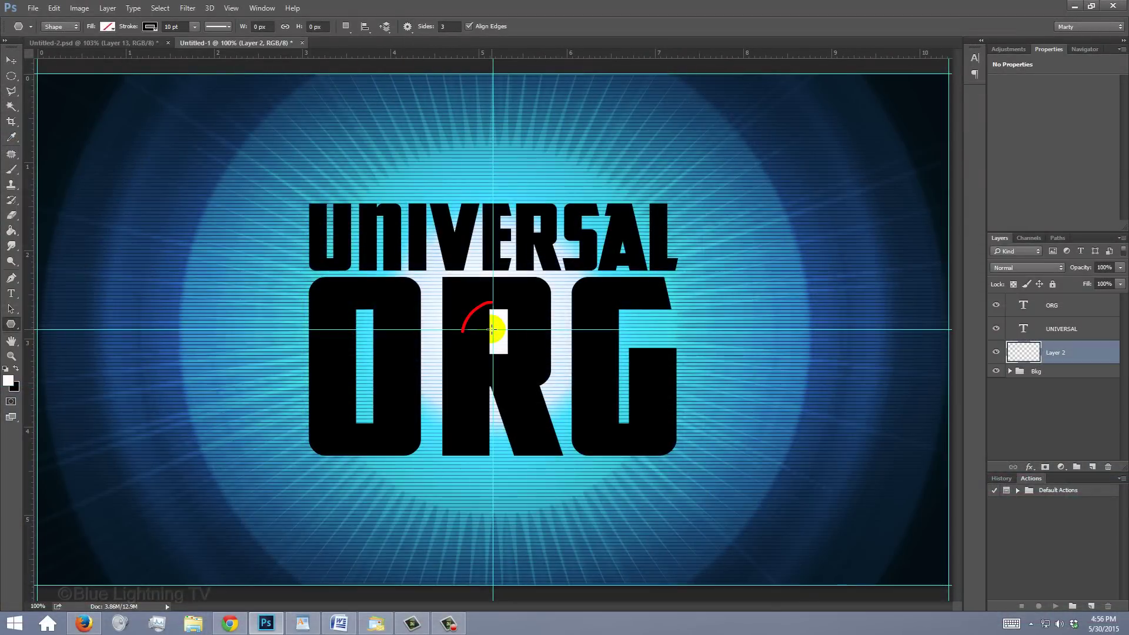
{"action": "mouse_move", "coordinate": [498, 329]}
{"action": "left_mouse_down"}
{"action": "mouse_move", "coordinate": [643, 151]}
{"action": "mouse_move", "coordinate": [713, 144]}
{"action": "mouse_move", "coordinate": [707, 126]}
{"action": "mouse_move", "coordinate": [554, 78]}
{"action": "left_mouse_up"}
{"action": "key", "text": "shift"}
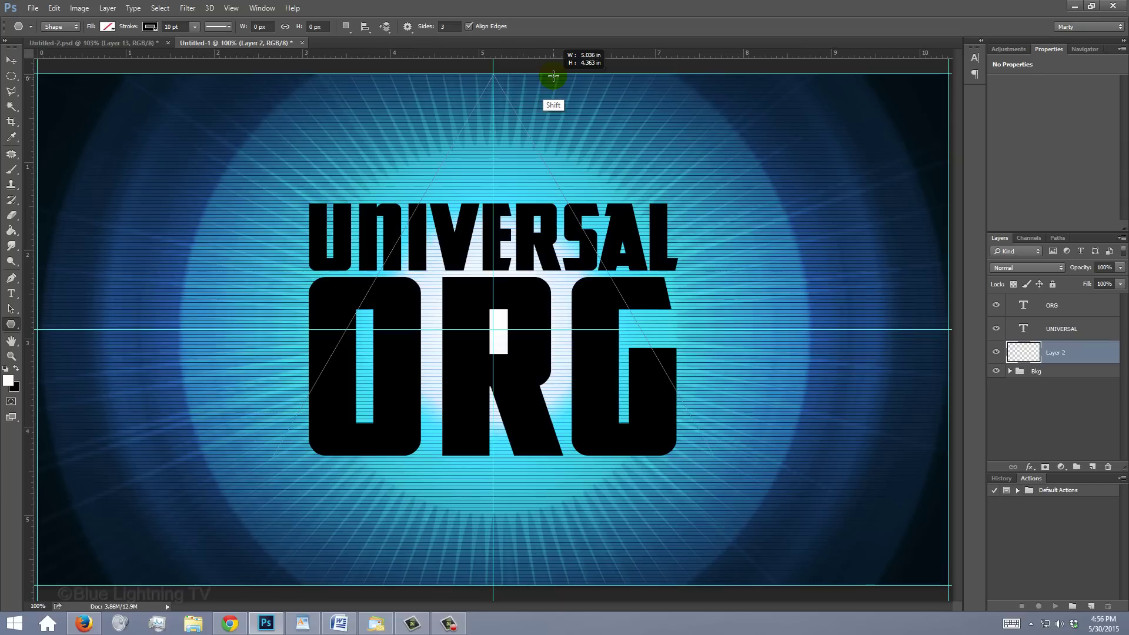
{"action": "key", "text": "space"}
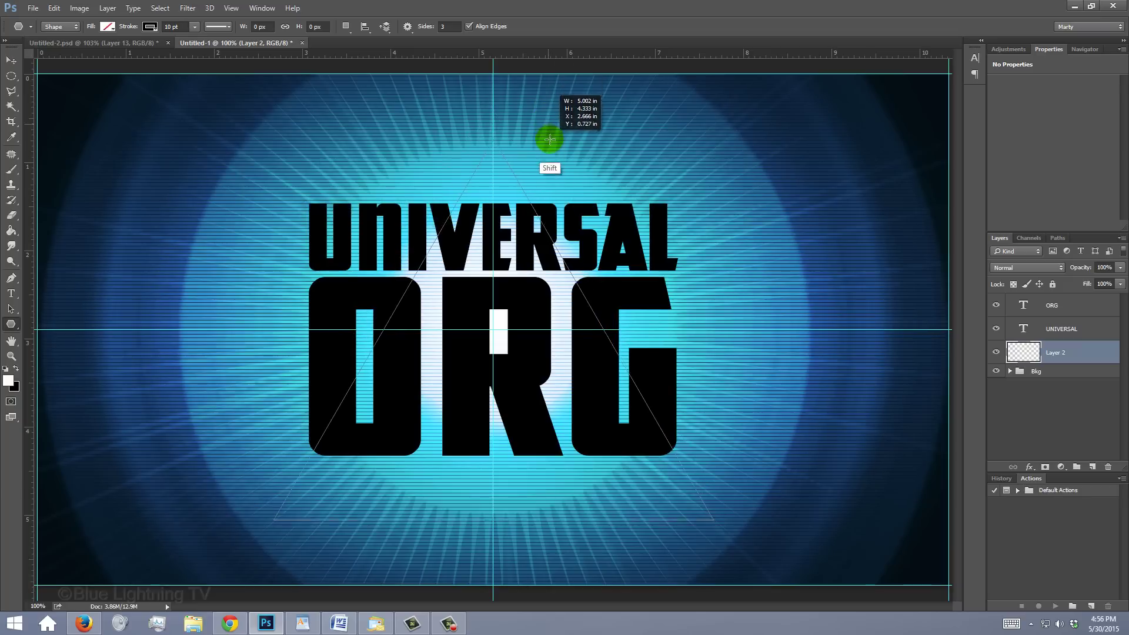
{"action": "left_click_drag", "start_coordinate": [553, 77], "coordinate": [571, 120]}
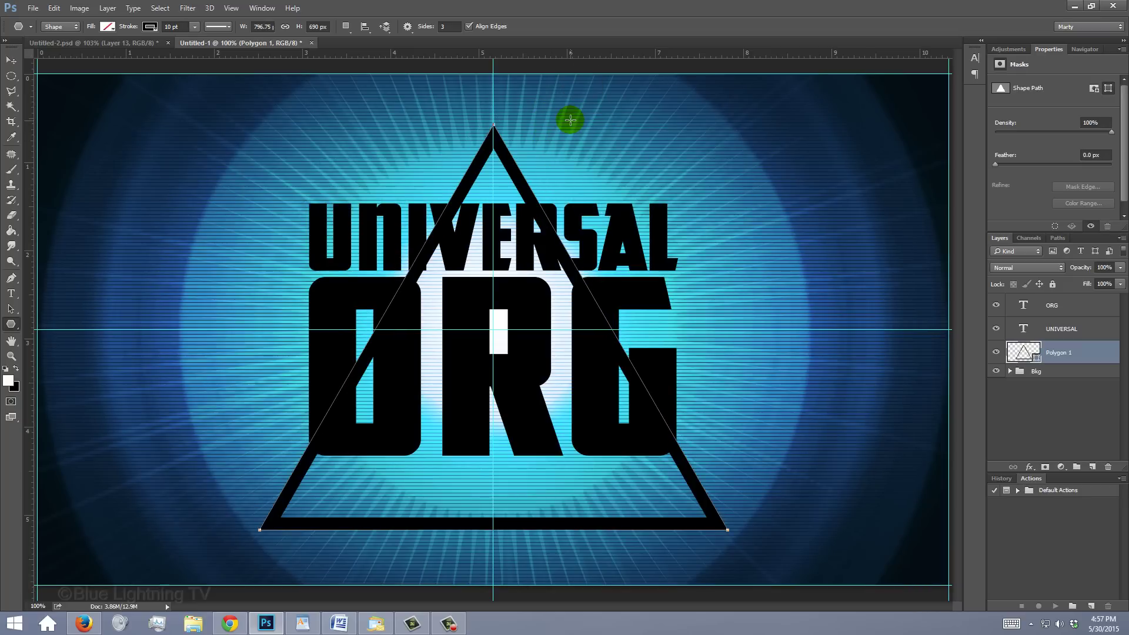
{"action": "key", "text": "Escape"}
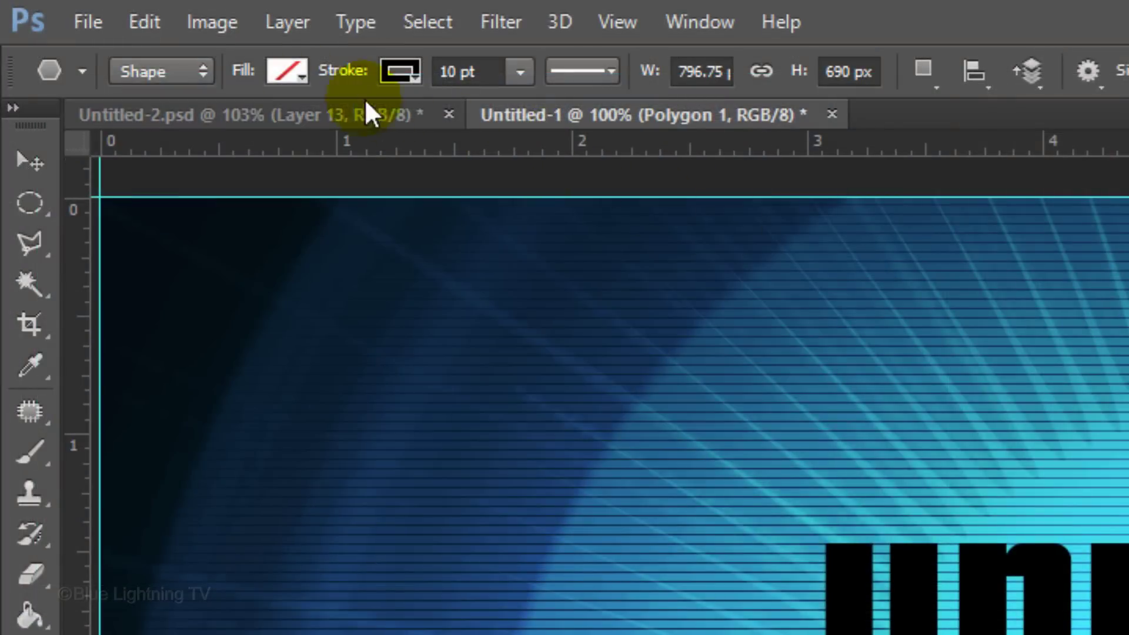
Flip the triangle vertically and move it straight down
{"action": "left_click", "coordinate": [144, 20]}
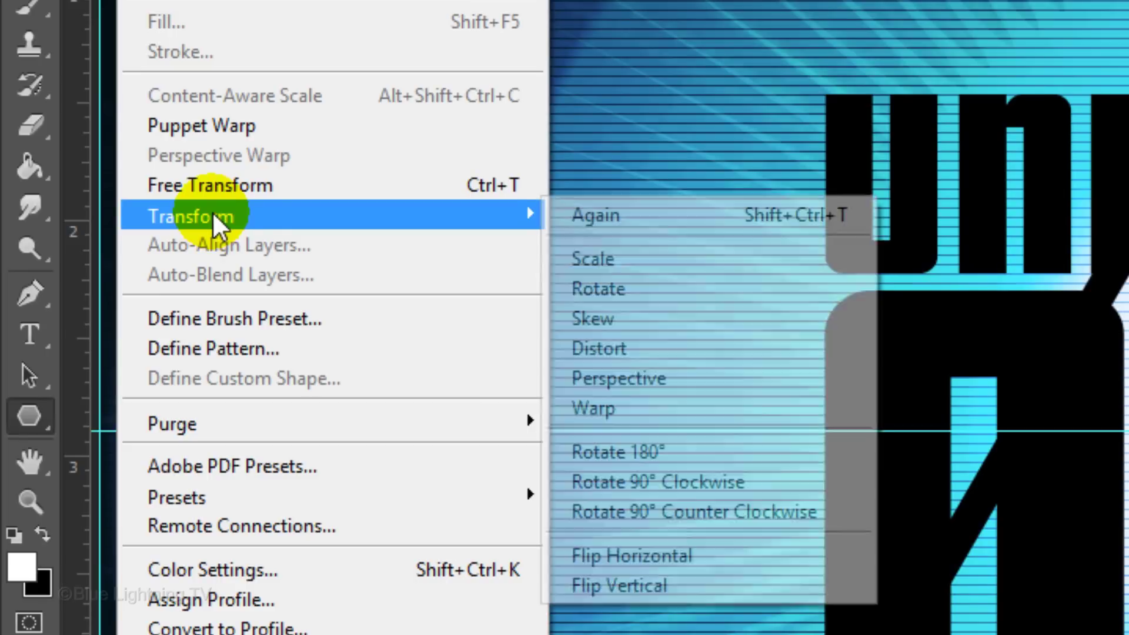
{"action": "mouse_move", "coordinate": [191, 216]}
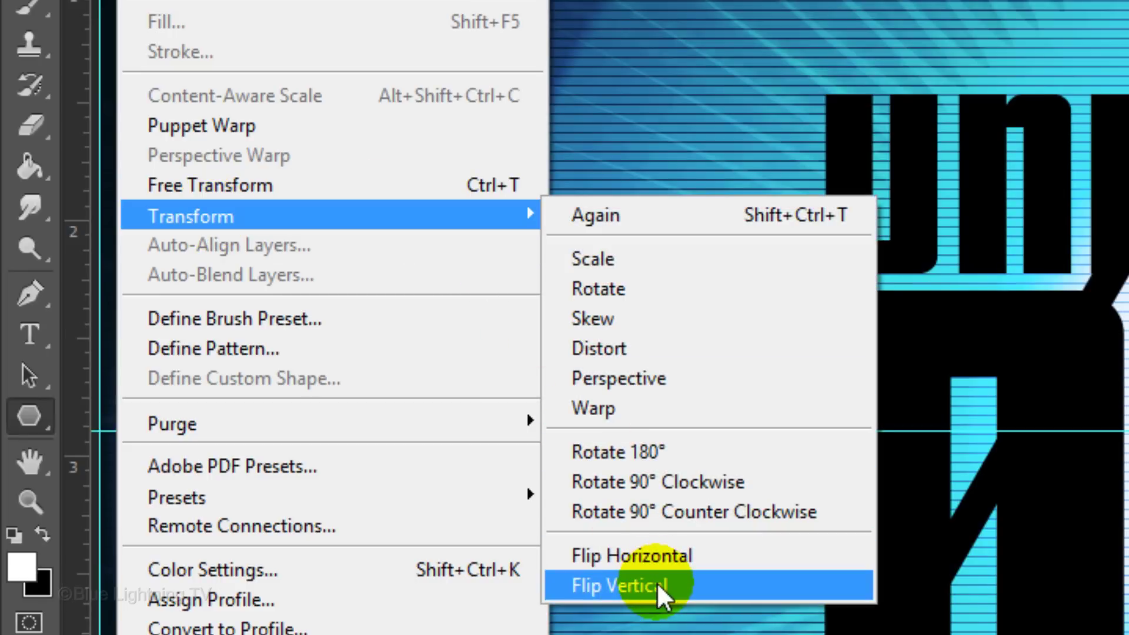
{"action": "left_click", "coordinate": [658, 586]}
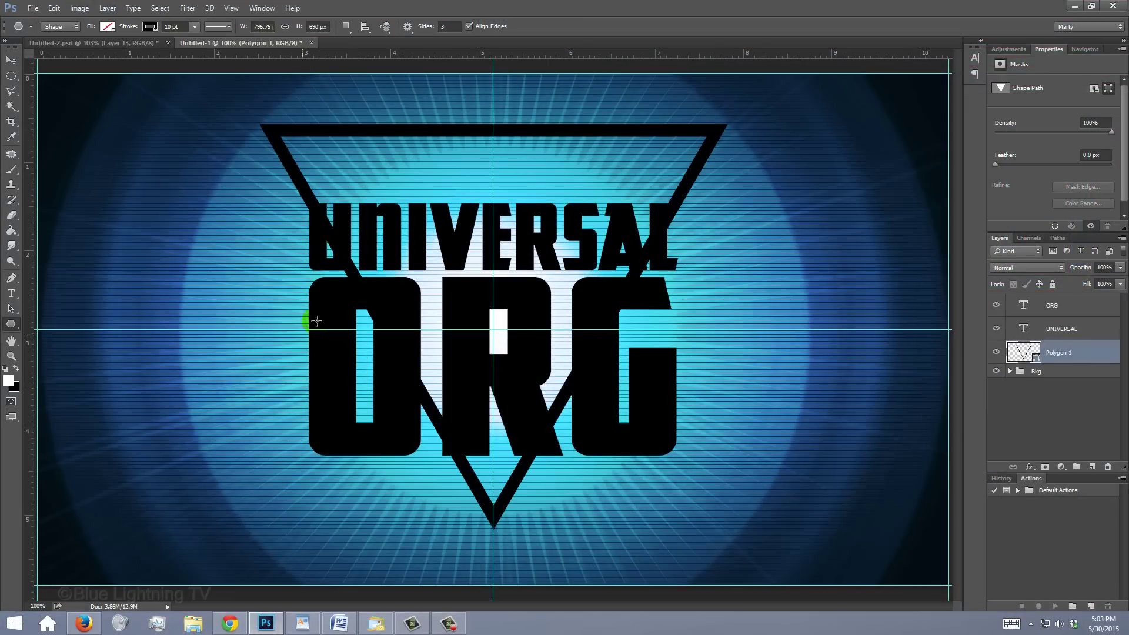
{"action": "key", "text": "v"}
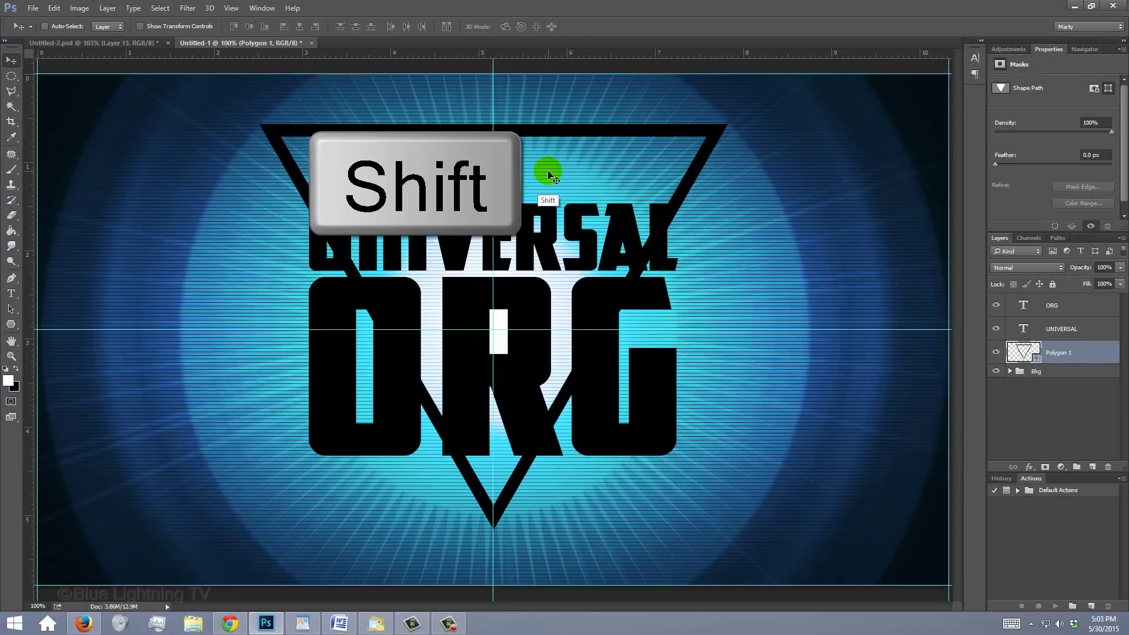
{"action": "left_click_drag", "start_coordinate": [549, 176], "coordinate": [546, 229]}
Scale the triangle proportionally to about 92% around its centre
{"action": "key", "text": "ctrl+t"}
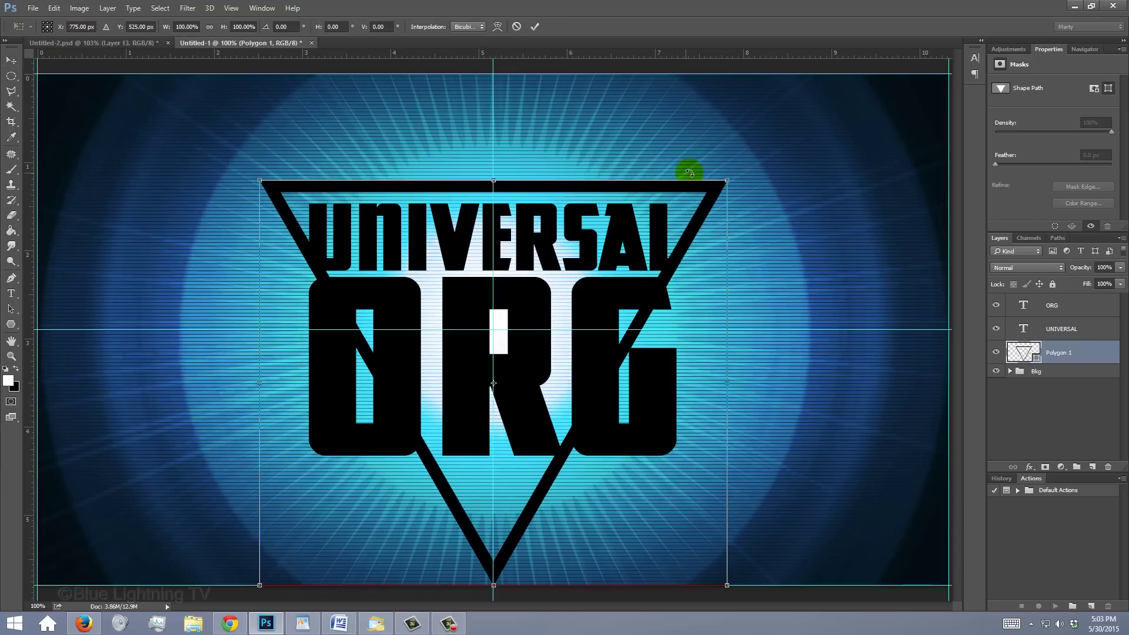
{"action": "key", "text": "alt+shift"}
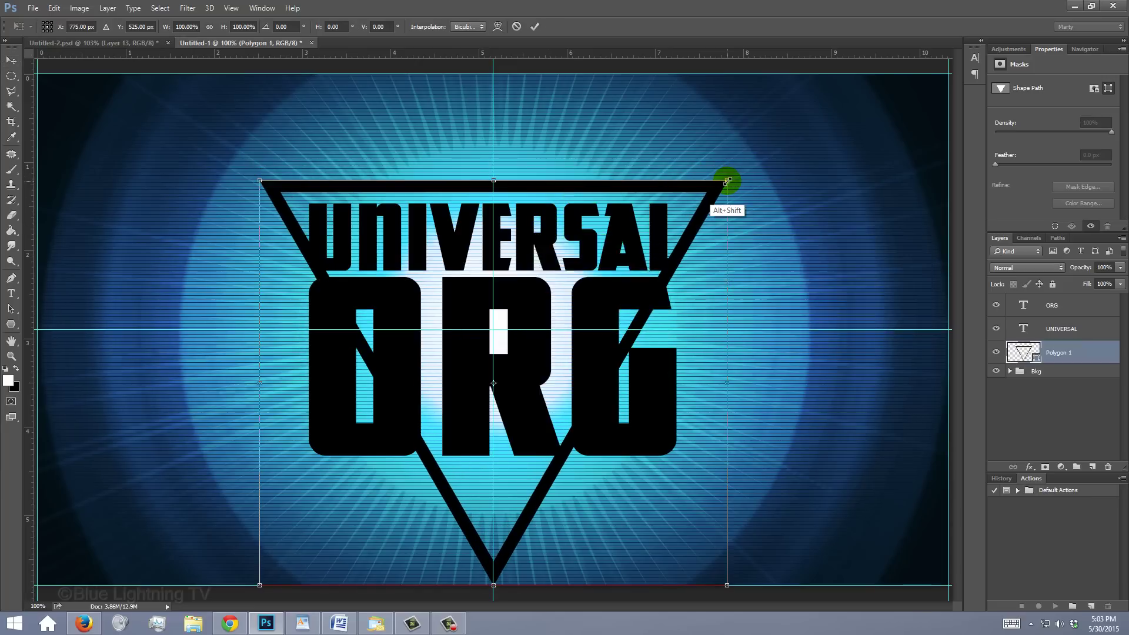
{"action": "left_click_drag", "start_coordinate": [727, 182], "coordinate": [711, 194]}
{"action": "left_click_drag", "start_coordinate": [541, 253], "coordinate": [548, 236]}
{"action": "key", "text": "Return"}
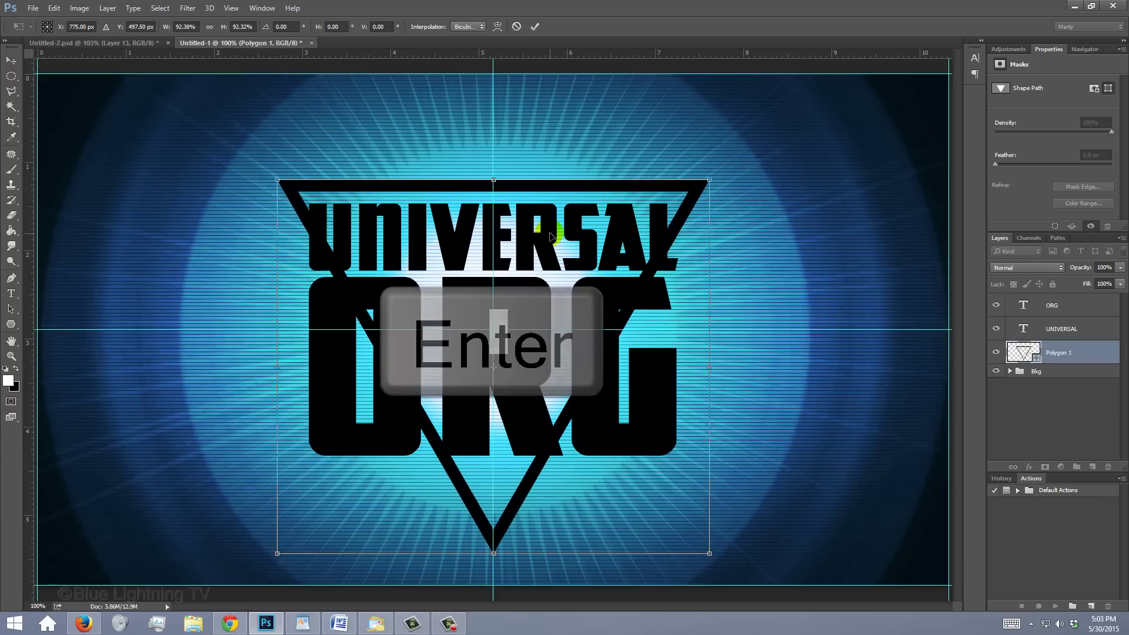